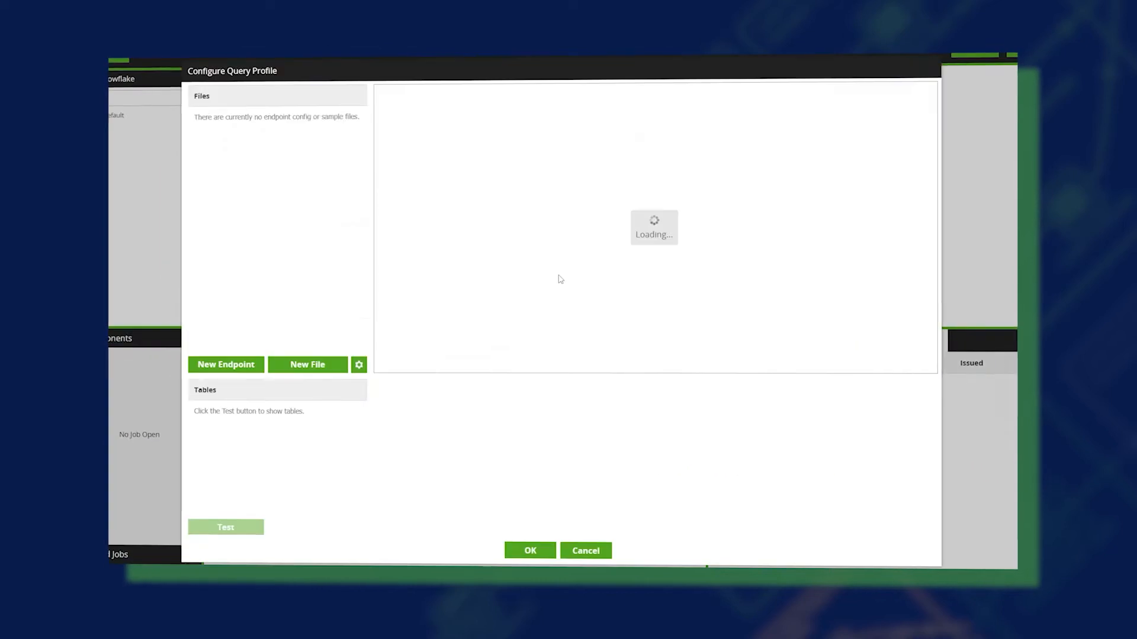
- Open the configuration of the Sample query profile from the query profile manager
click(247, 119)
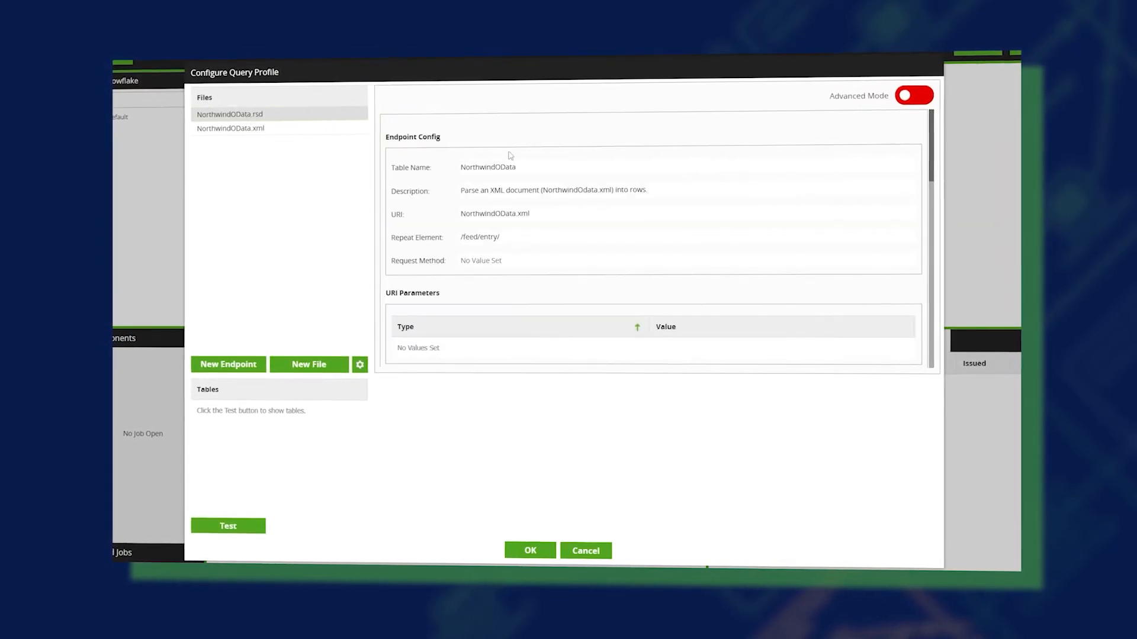
click(907, 95)
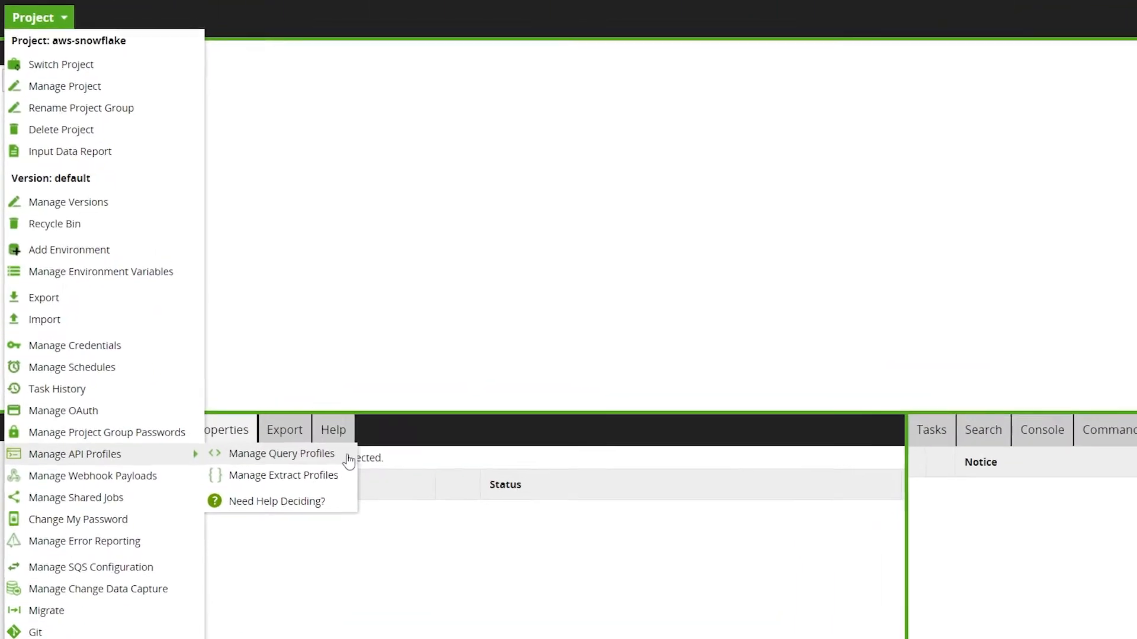
click(420, 554)
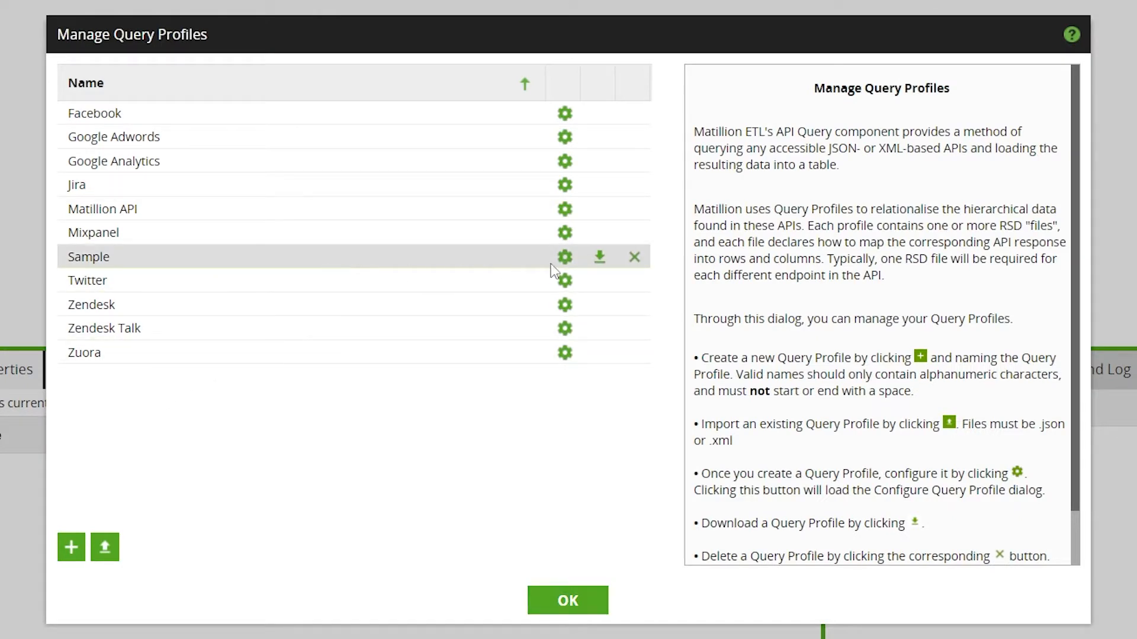
click(566, 258)
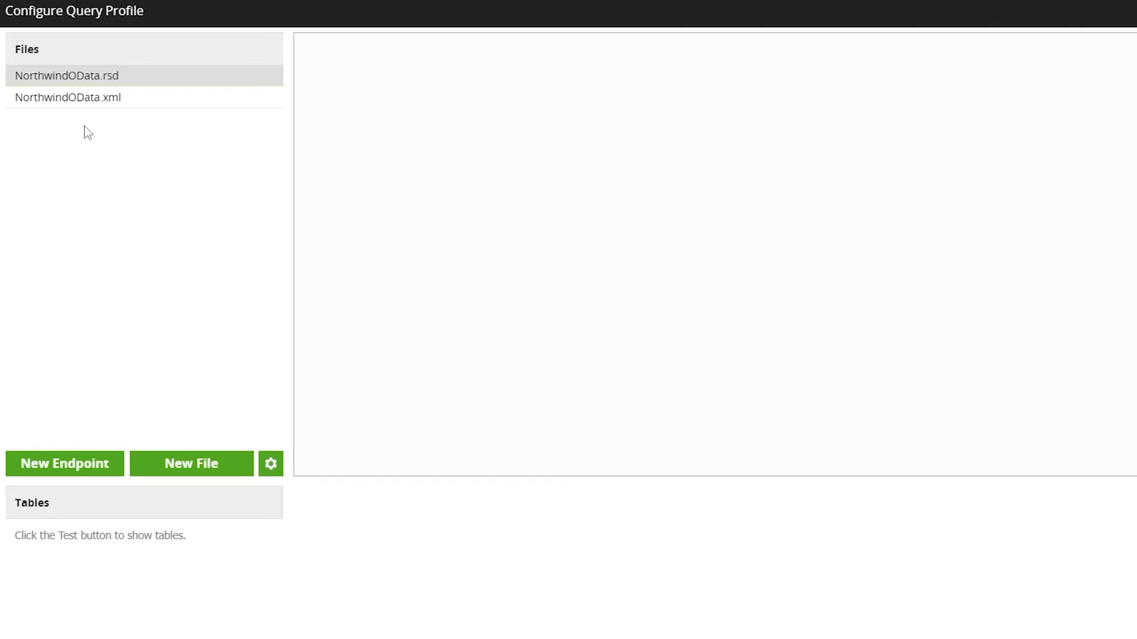
- Inspect the NorthwindOData.rsd endpoint config, switching advanced mode on to view its script and back off
click(99, 97)
click(93, 77)
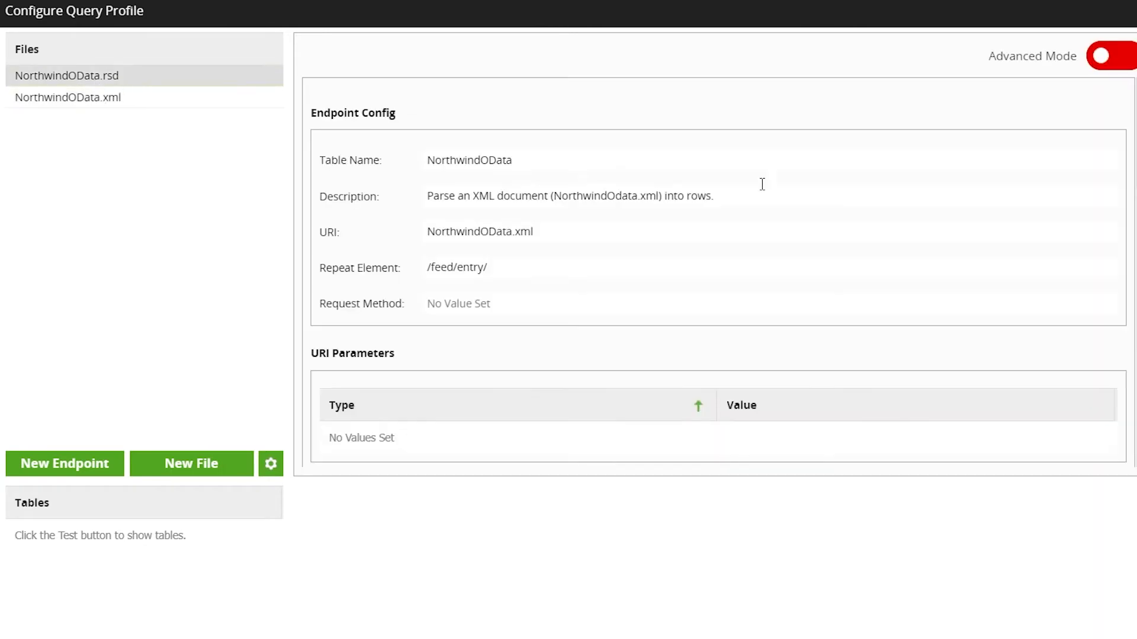
click(1105, 56)
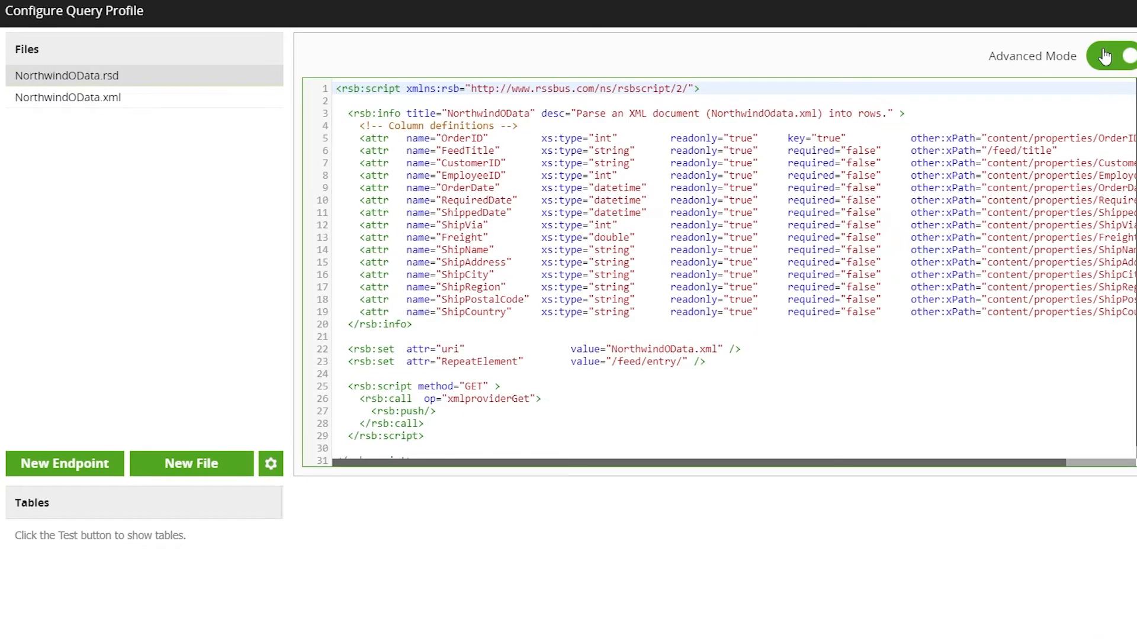
click(1105, 55)
- View the NorthwindOData.xml sample file and test the profile to list its NorthwindOData table
click(125, 99)
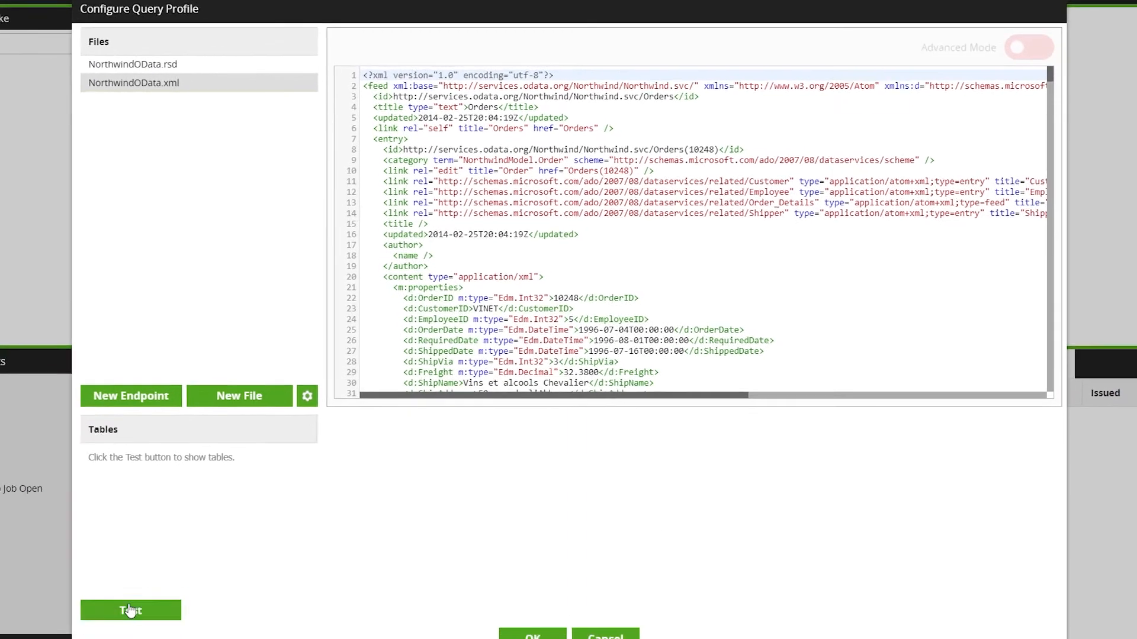
click(130, 610)
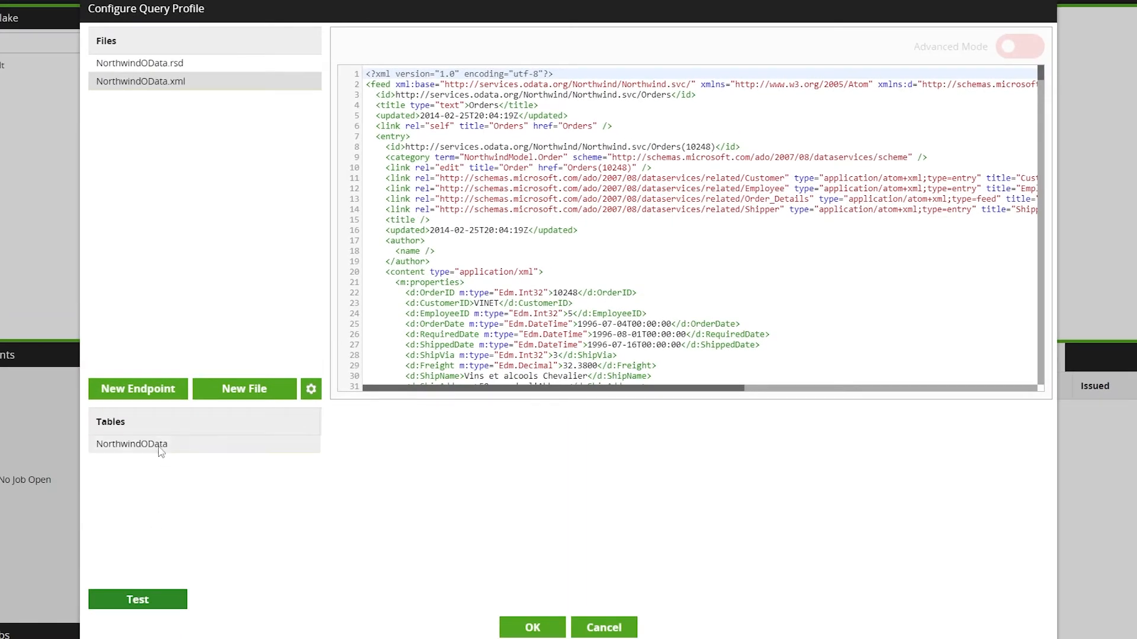
click(156, 457)
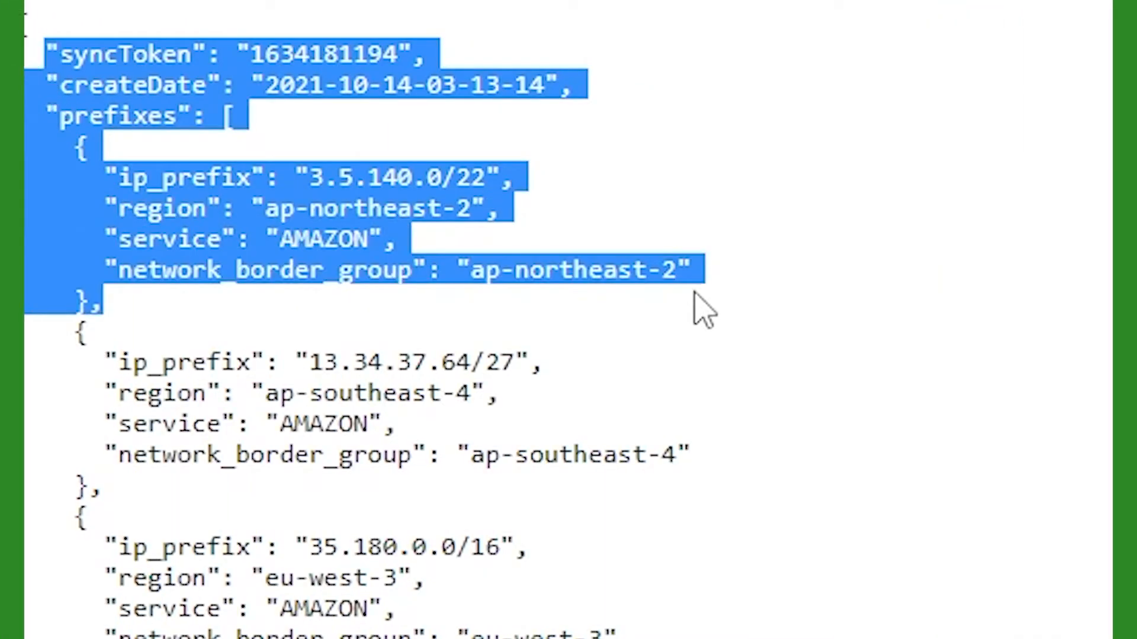
- Highlight parts of the ip-ranges JSON structure, such as the first prefix object and its region field
click(578, 193)
drag(584, 177, 106, 208)
click(554, 208)
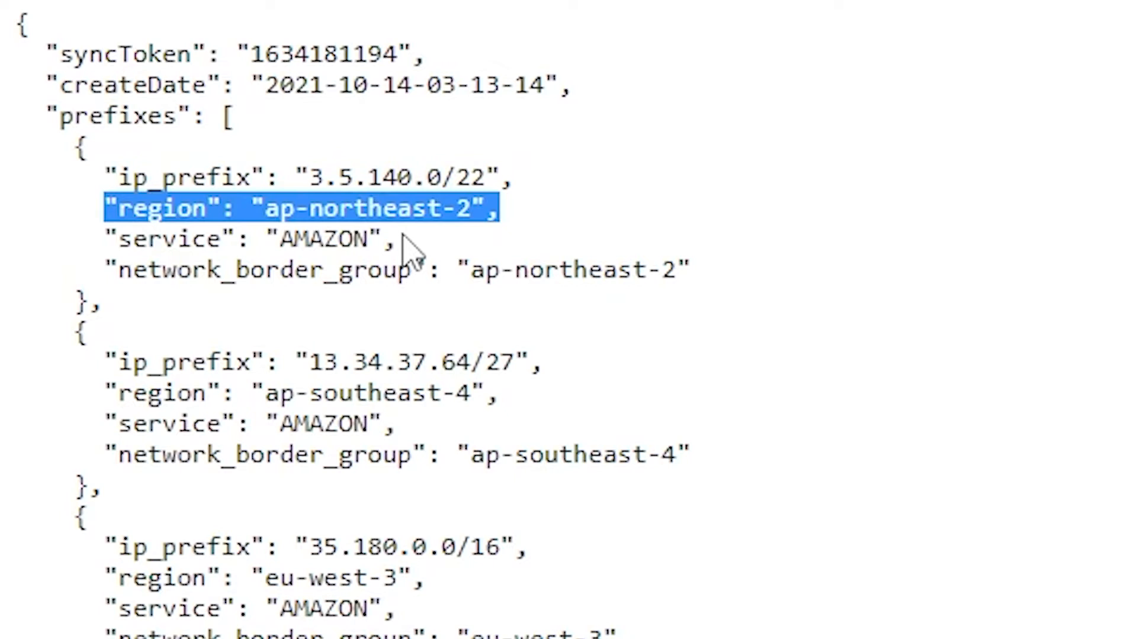
drag(409, 246, 105, 239)
drag(729, 278, 92, 296)
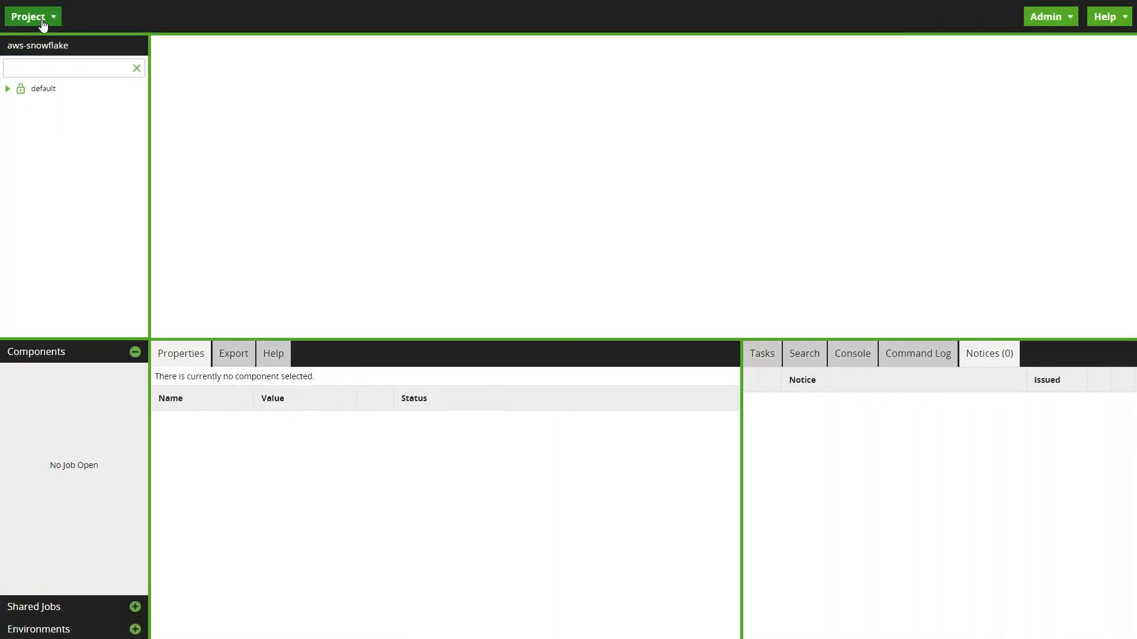
- Create a new query profile named AWS from the query profile manager
click(43, 24)
mouse_move(93, 373)
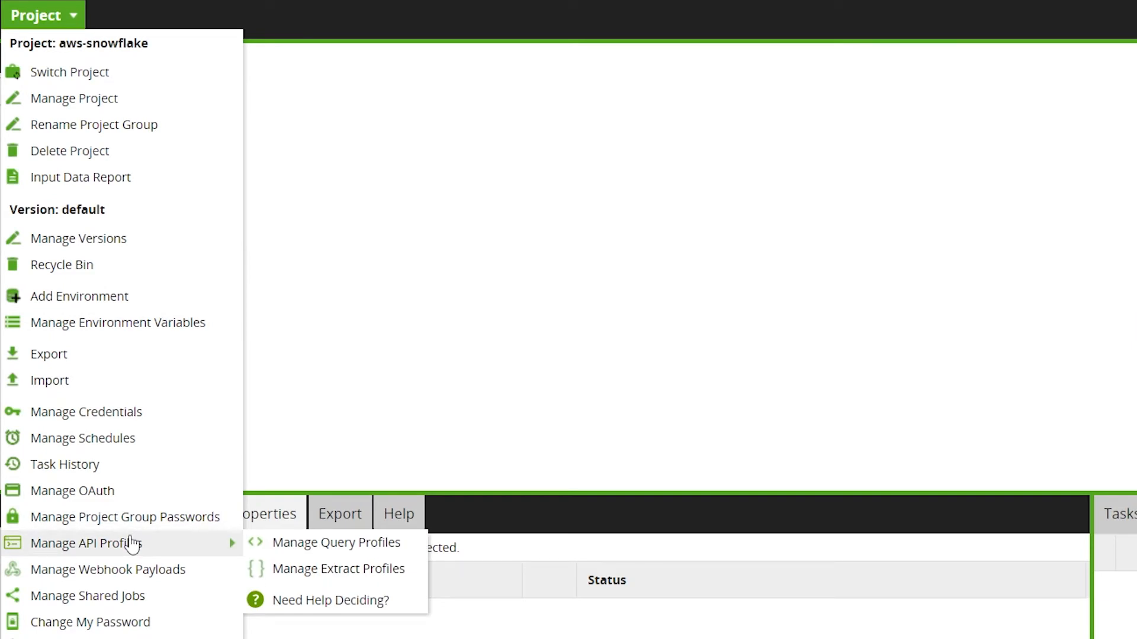
click(322, 540)
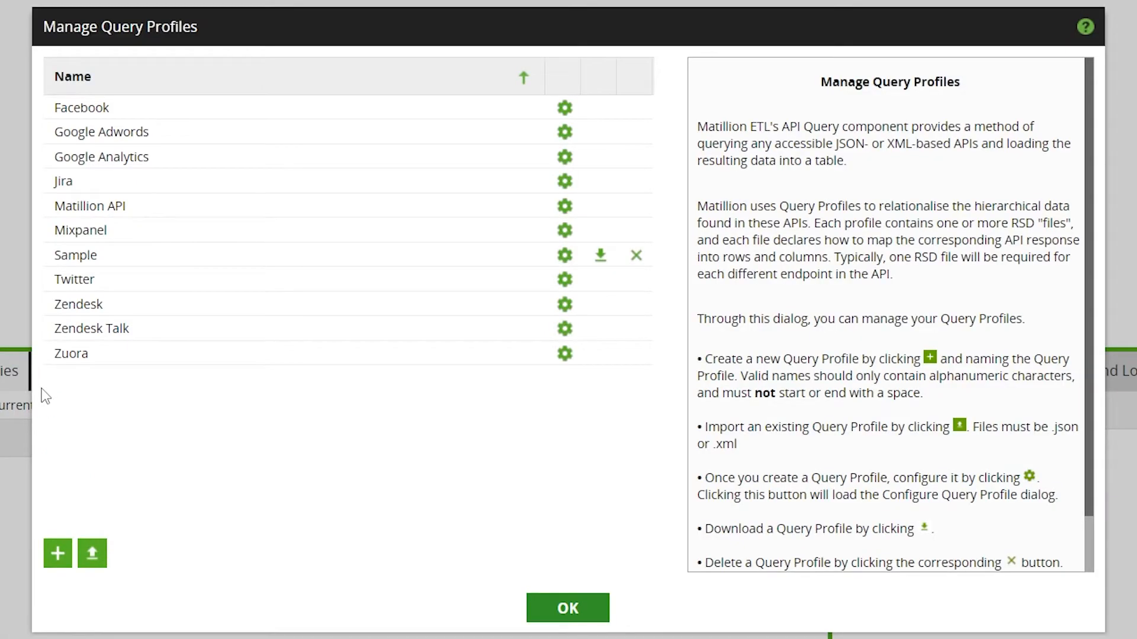
click(57, 553)
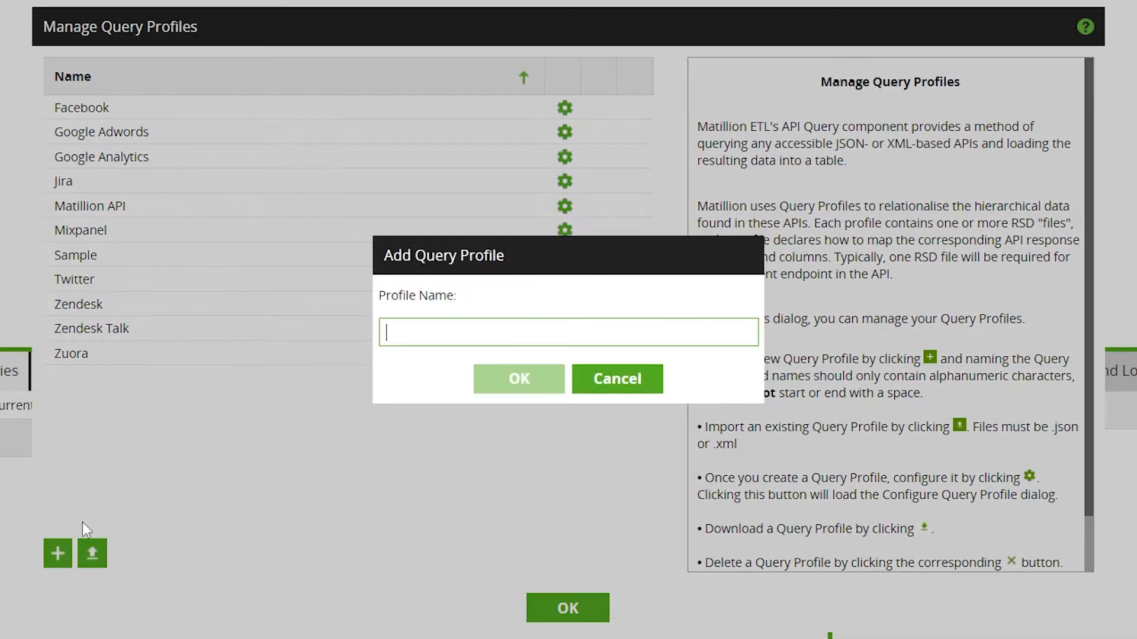
text(AWS)
click(520, 379)
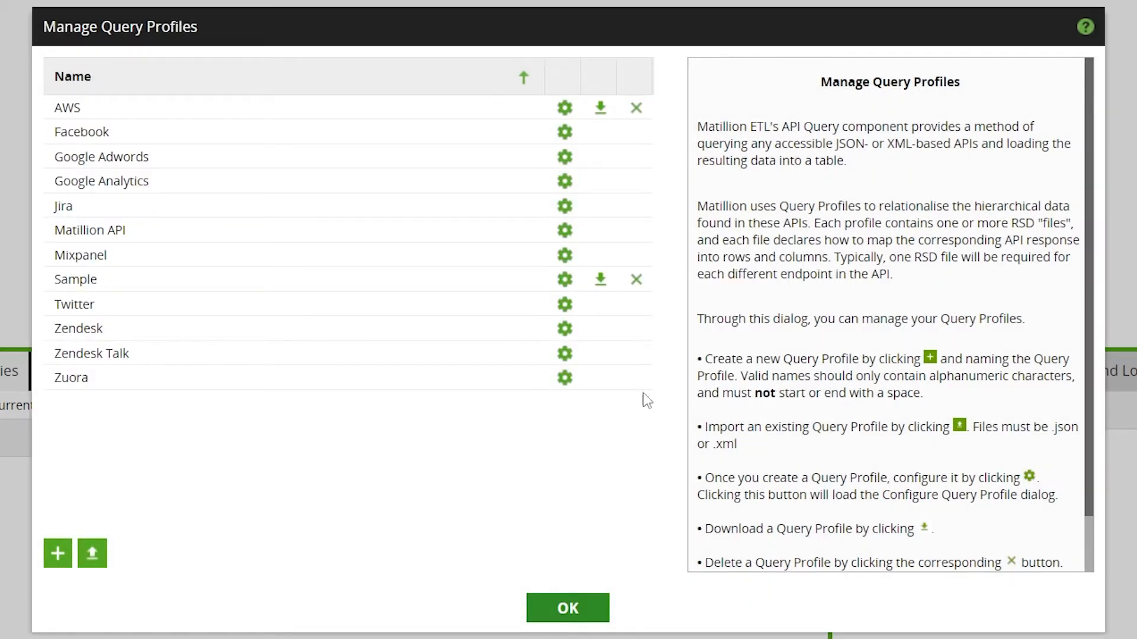
- Add ip-ranges.json as a new sample file to the AWS profile, validate it and finish the wizard
click(563, 110)
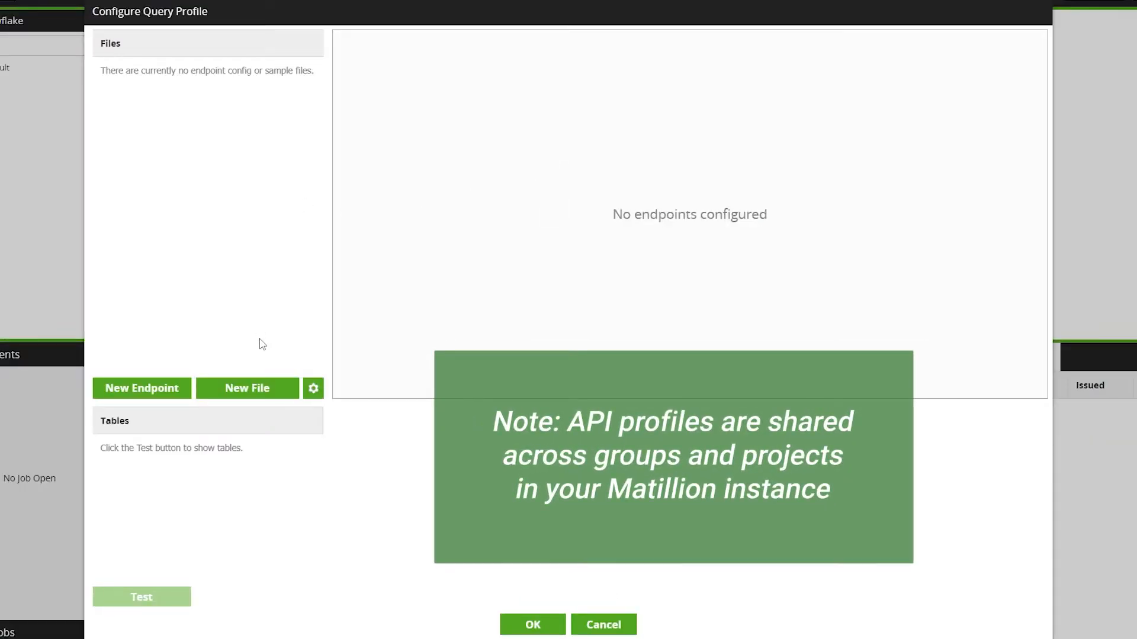
click(284, 396)
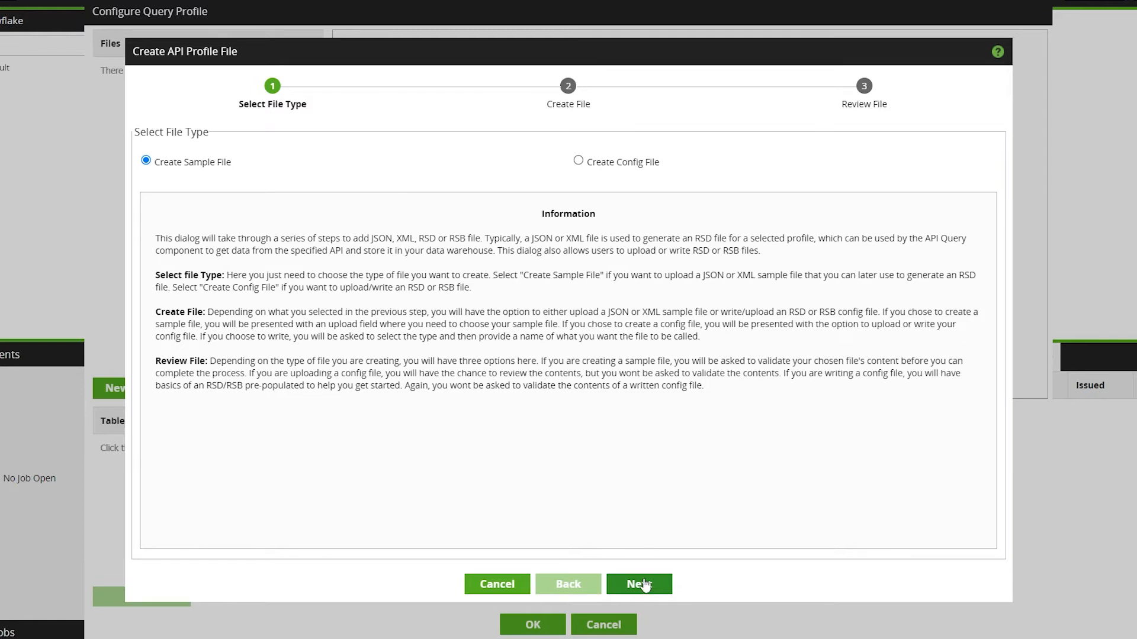
click(644, 582)
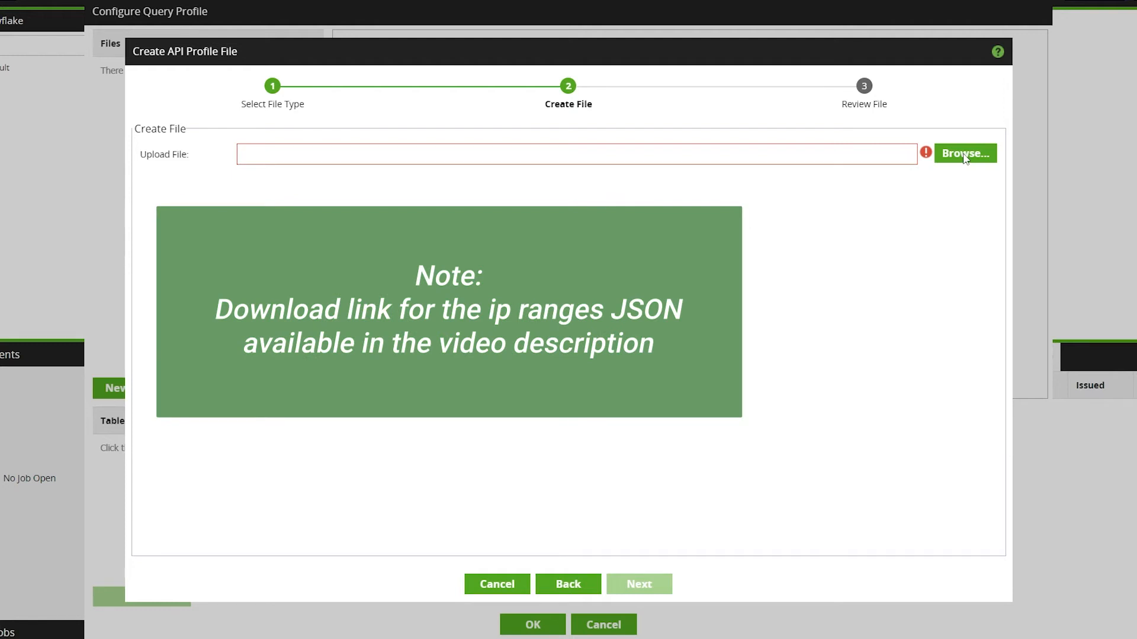
click(963, 156)
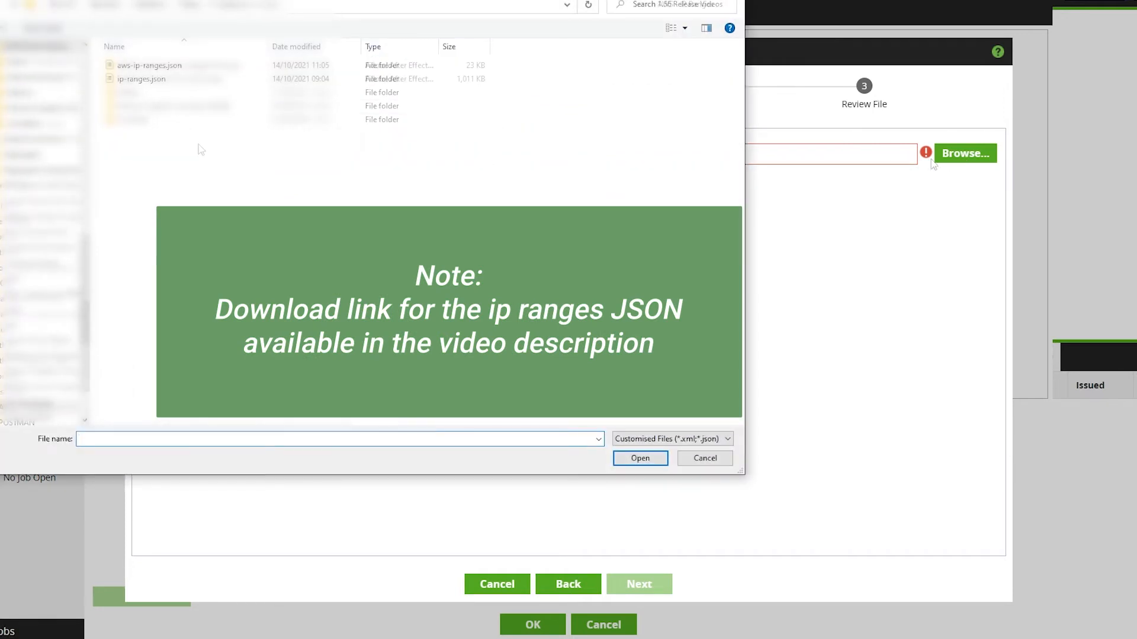
double_click(142, 79)
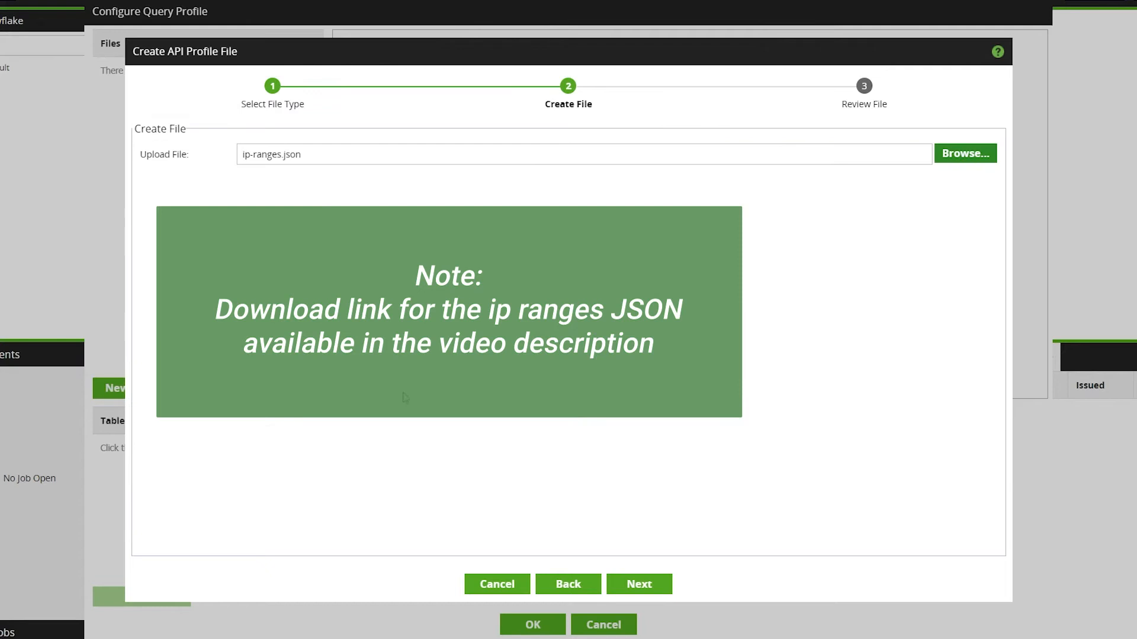
click(637, 592)
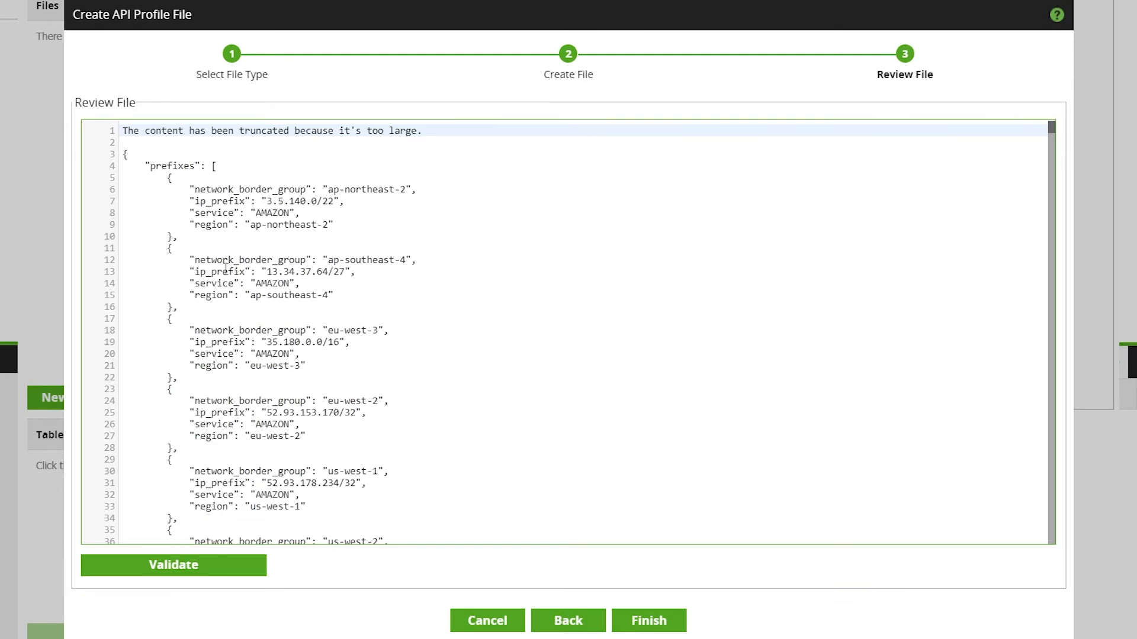
click(157, 569)
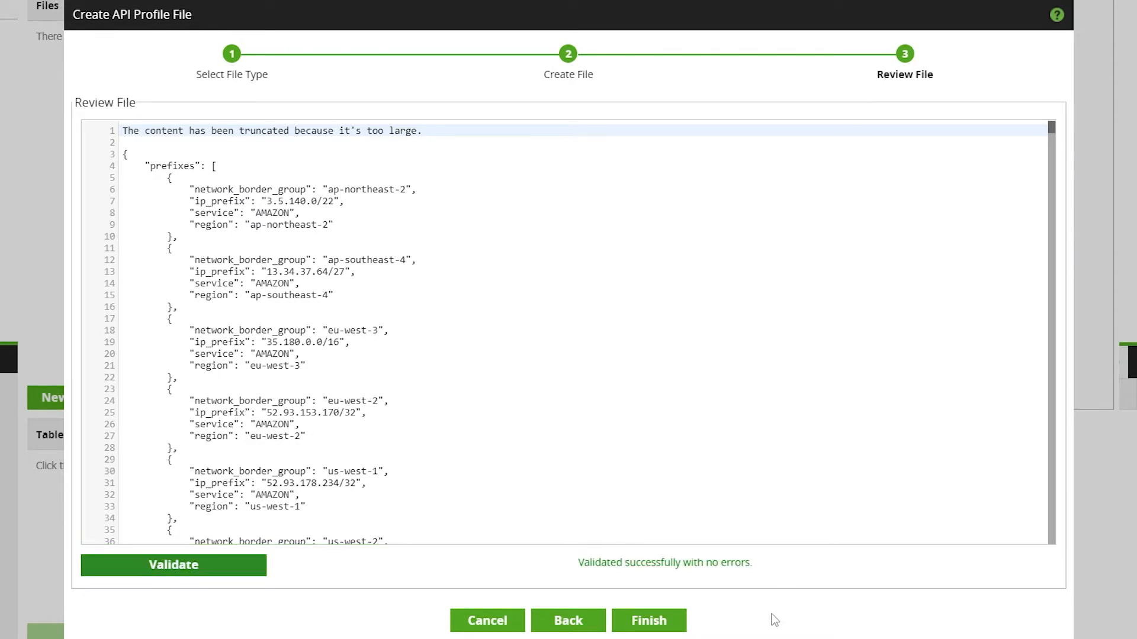
click(649, 621)
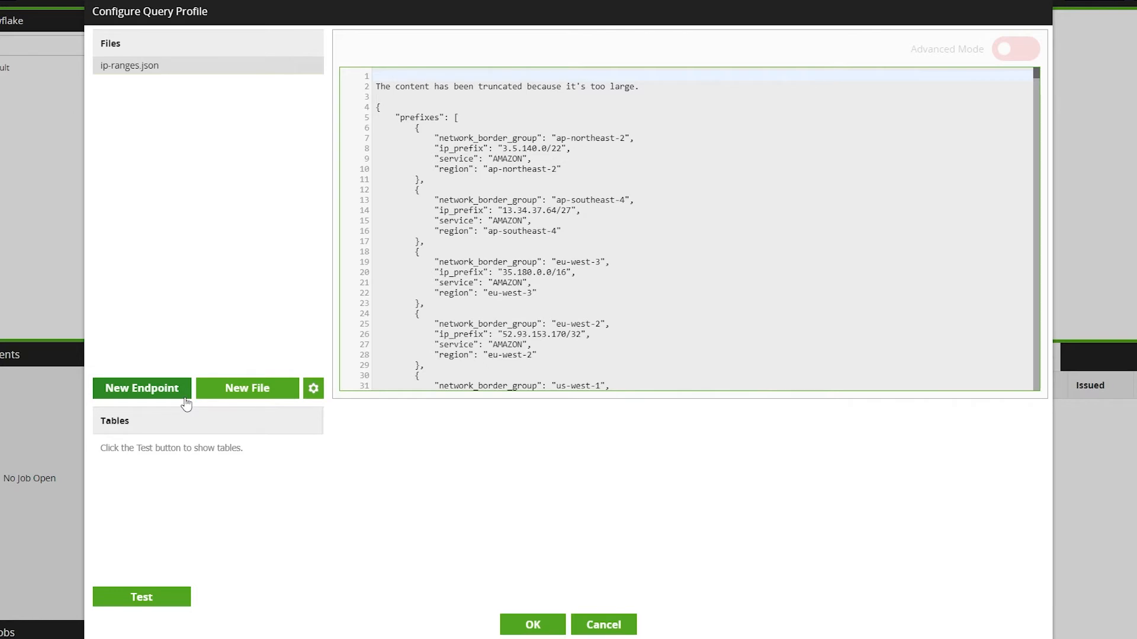
- Create a new endpoint named ip-ranges with description aws ip ranges, using the ip-ranges.json sample file
click(185, 396)
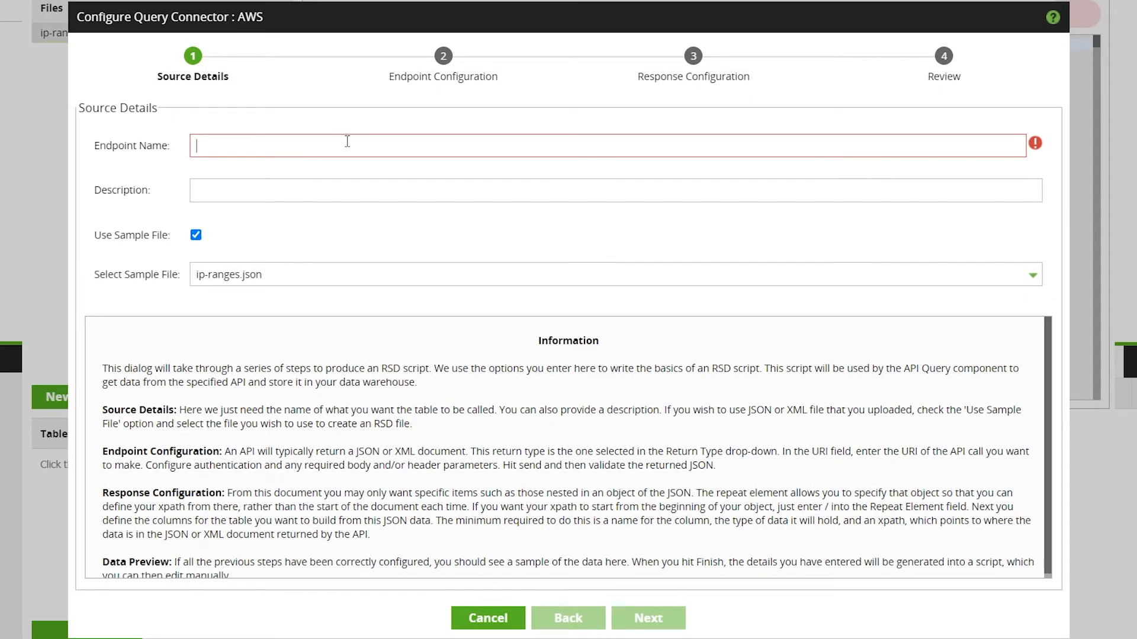
text(ip-ranges)
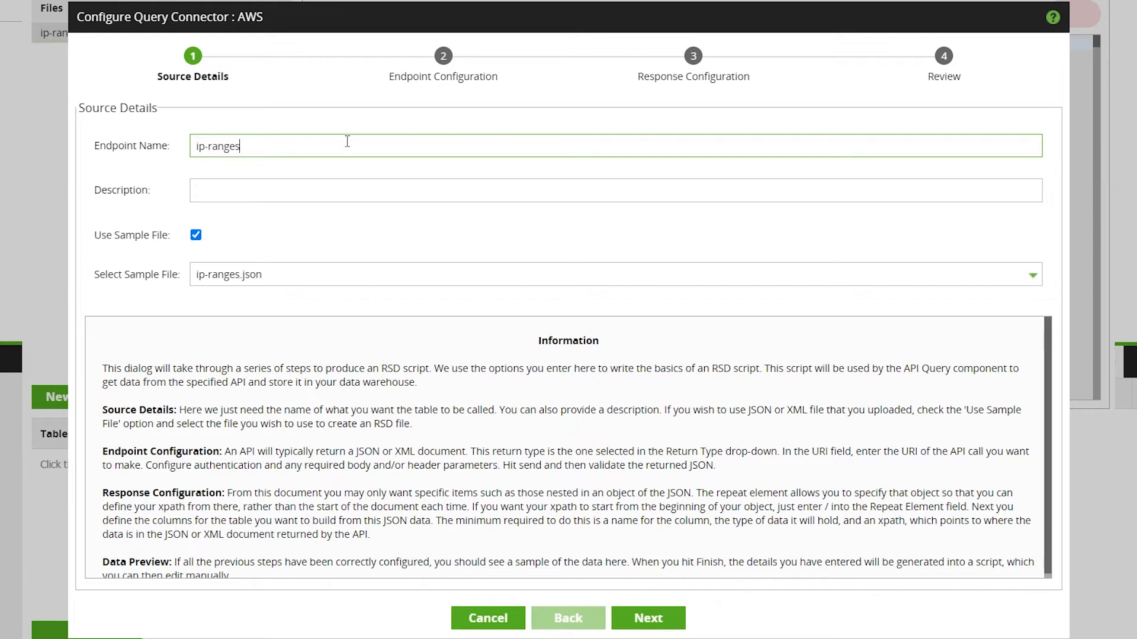
click(296, 180)
text(aws i)
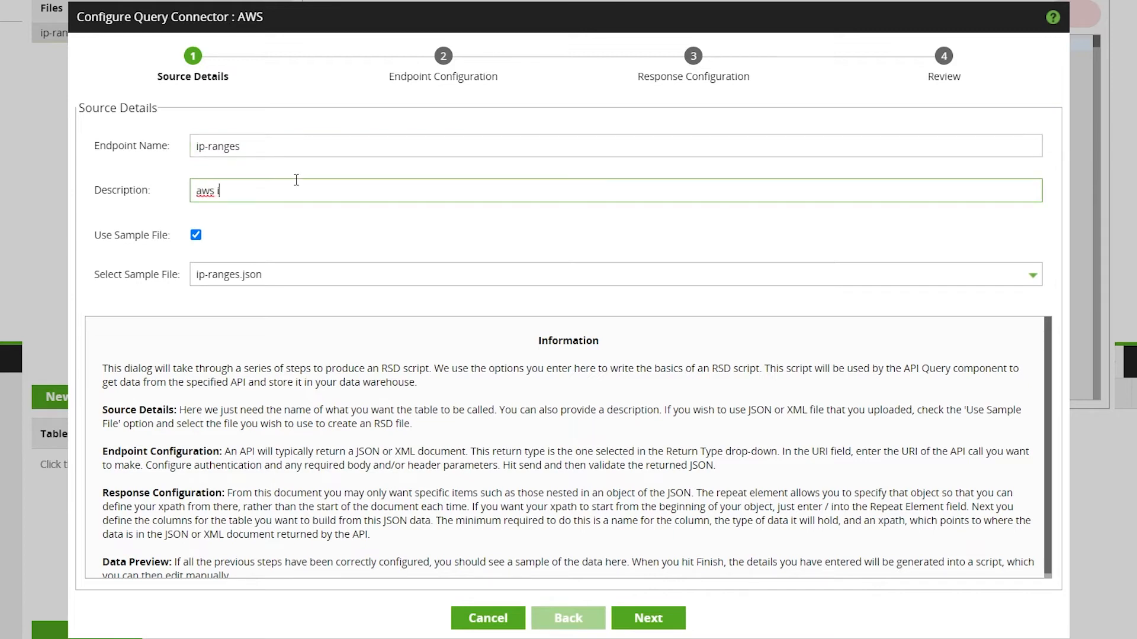
text(p ranges)
click(295, 275)
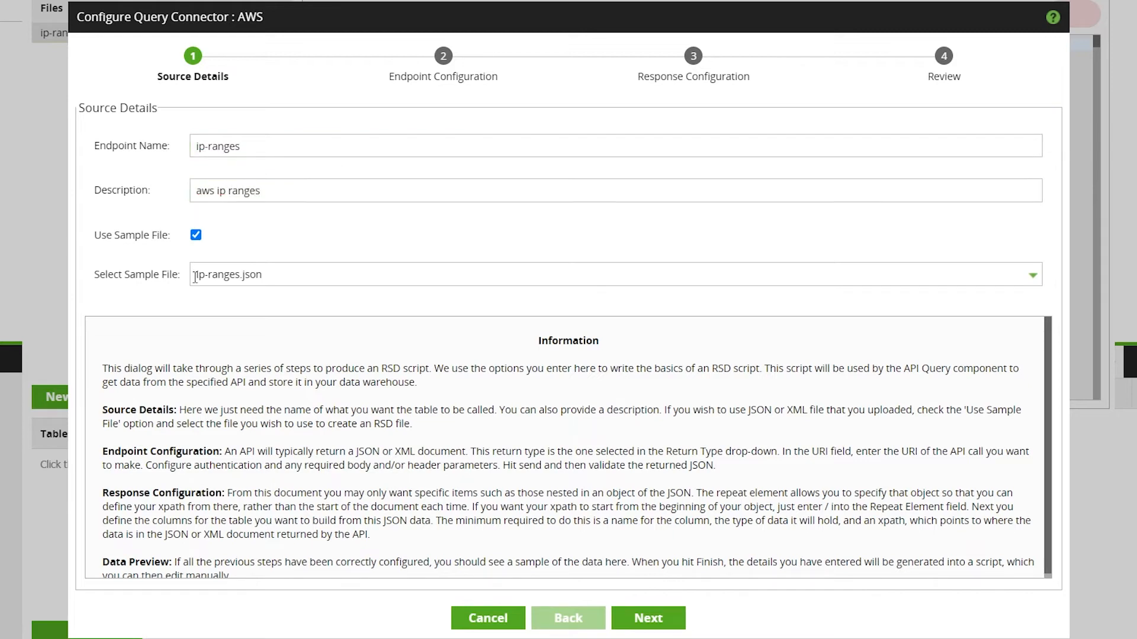
click(155, 309)
click(657, 619)
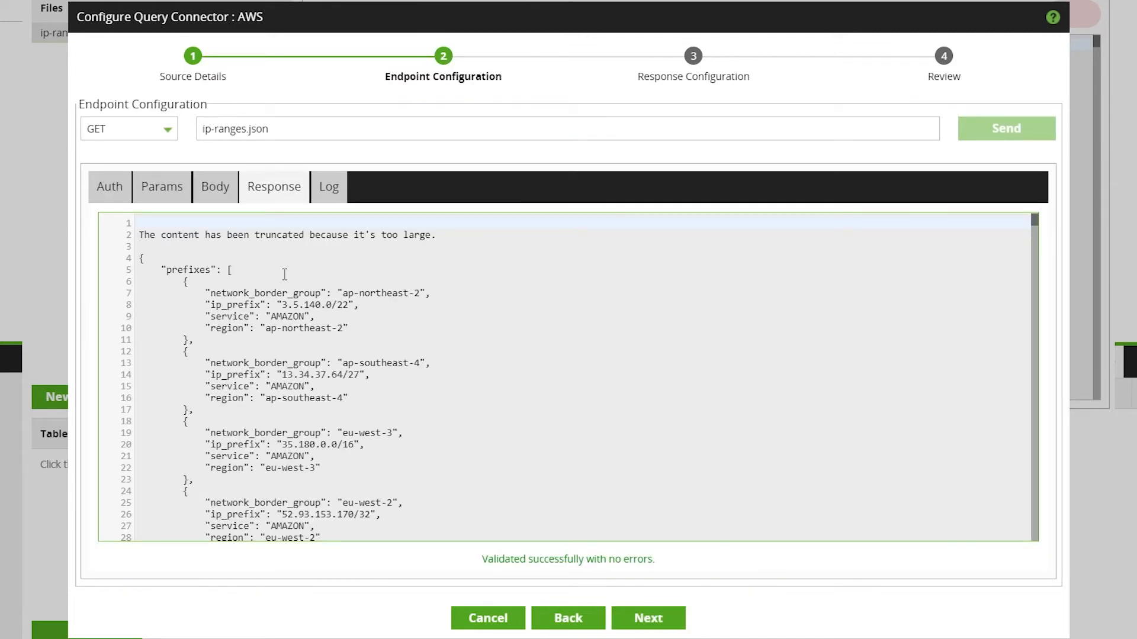
- Try enabling authentication for the endpoint and browse the available auth types
scroll(302, 365, down, 3)
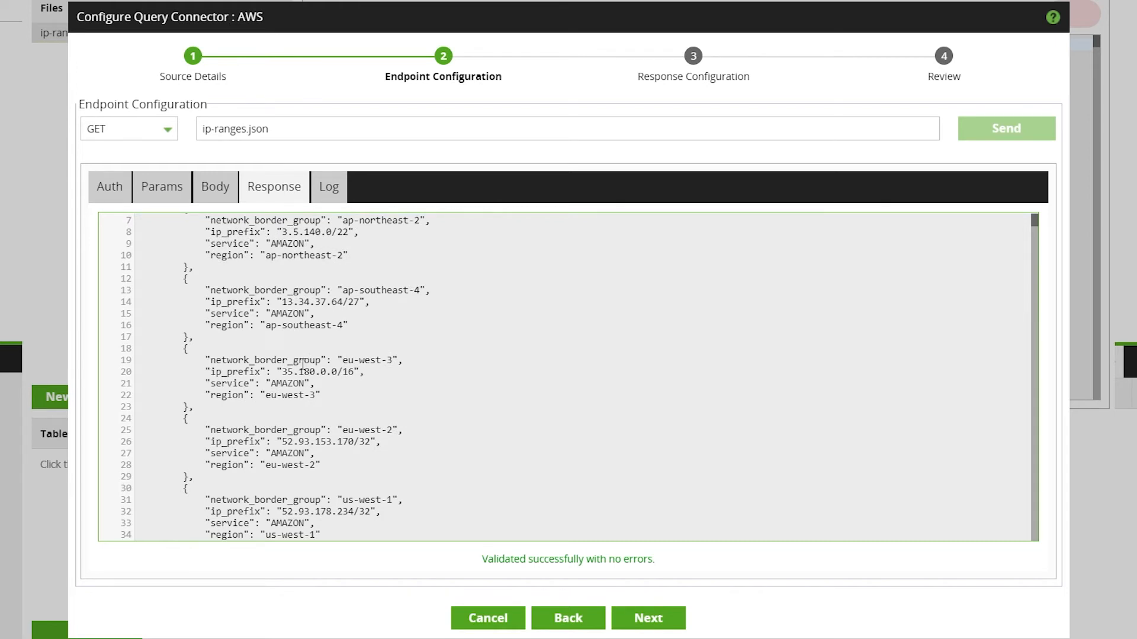
scroll(304, 366, up, 3)
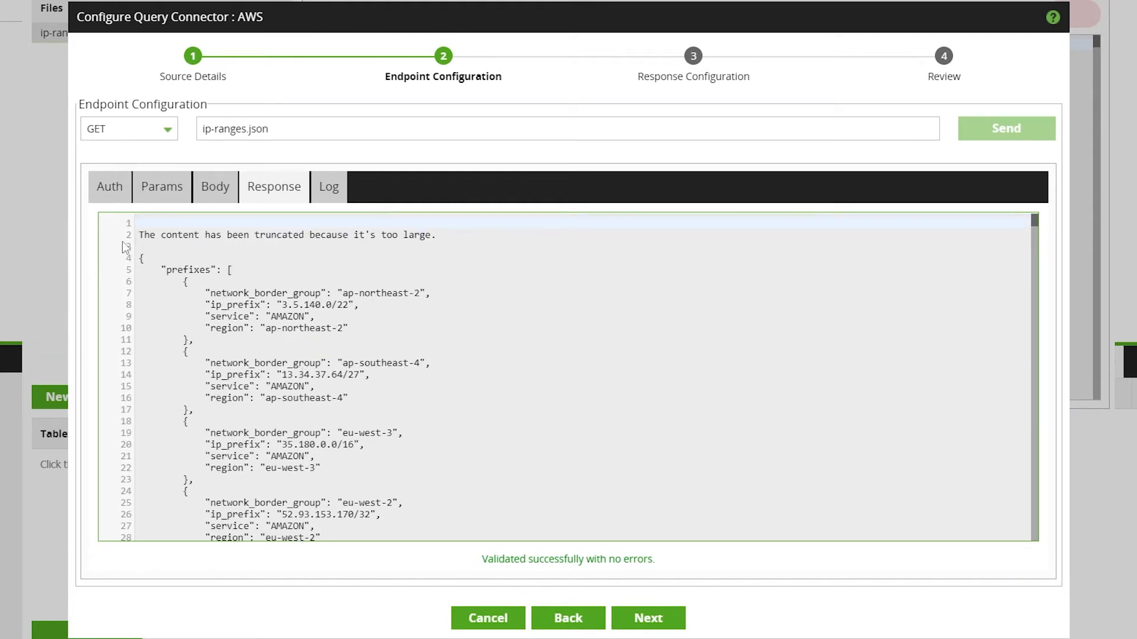
click(106, 198)
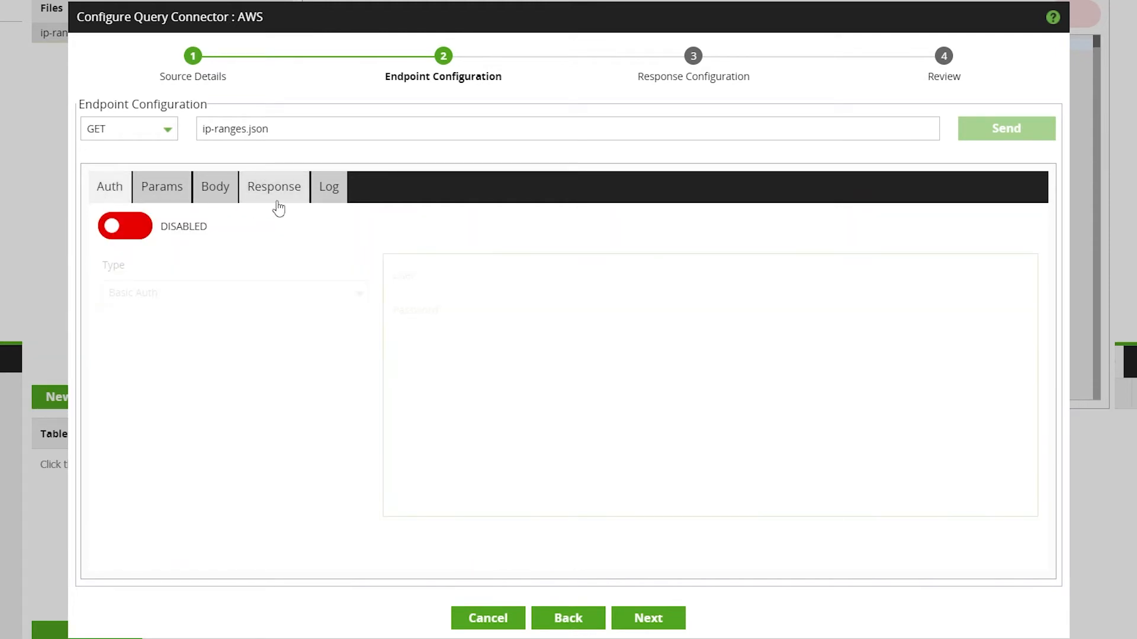
click(116, 225)
click(158, 296)
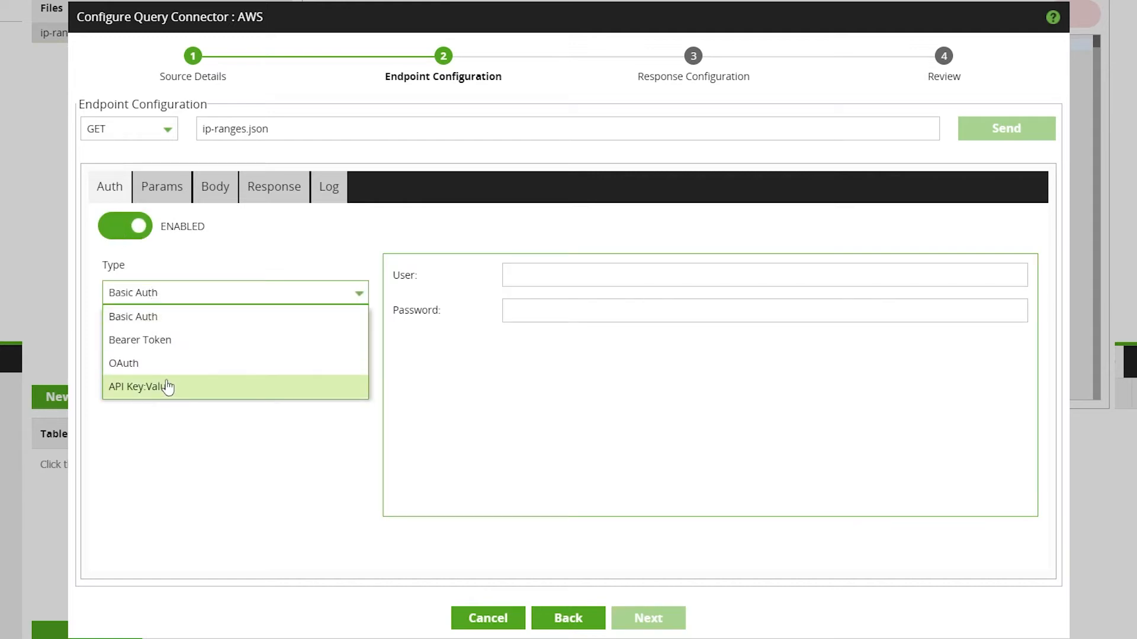
click(121, 235)
- Try adding a query parameter row to the endpoint and remove it again
click(159, 190)
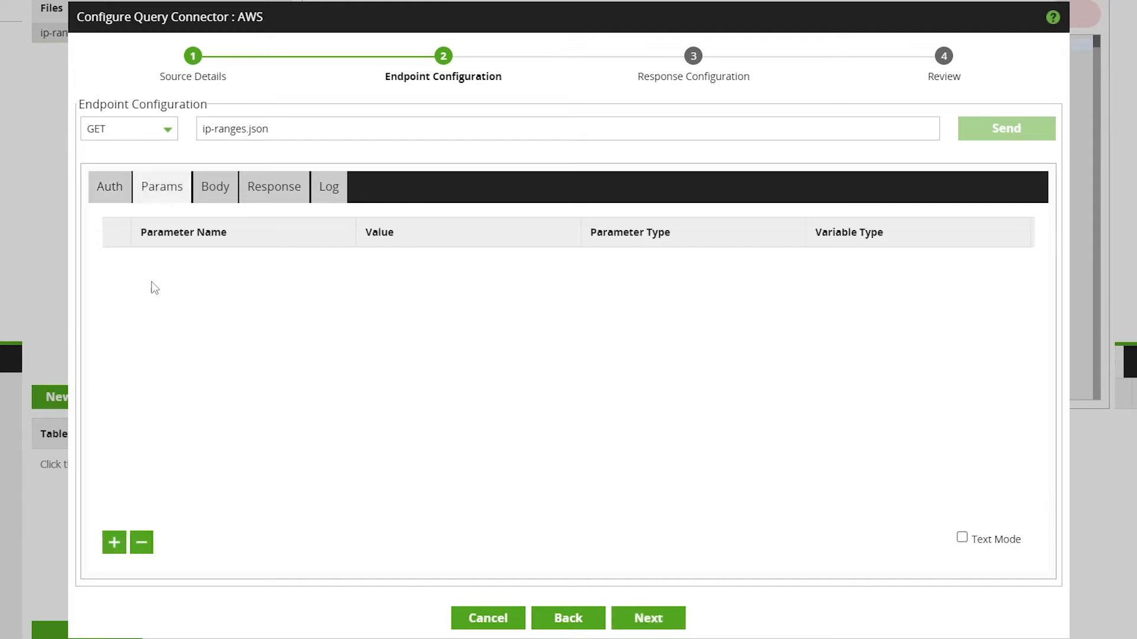
click(113, 542)
click(183, 263)
click(141, 543)
click(114, 543)
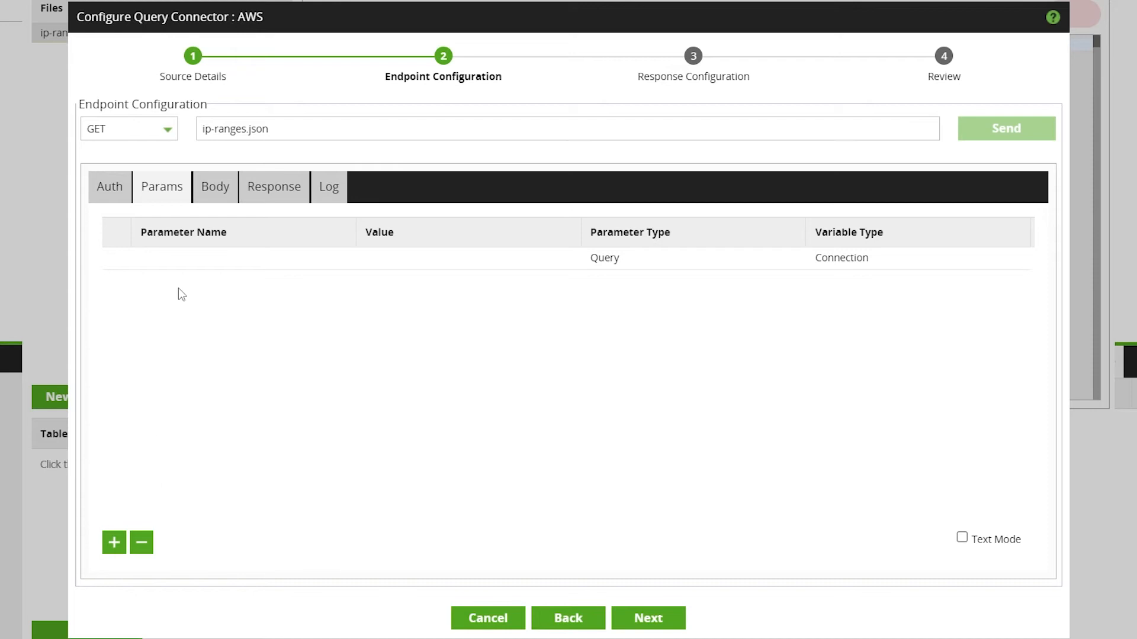
click(178, 259)
click(148, 551)
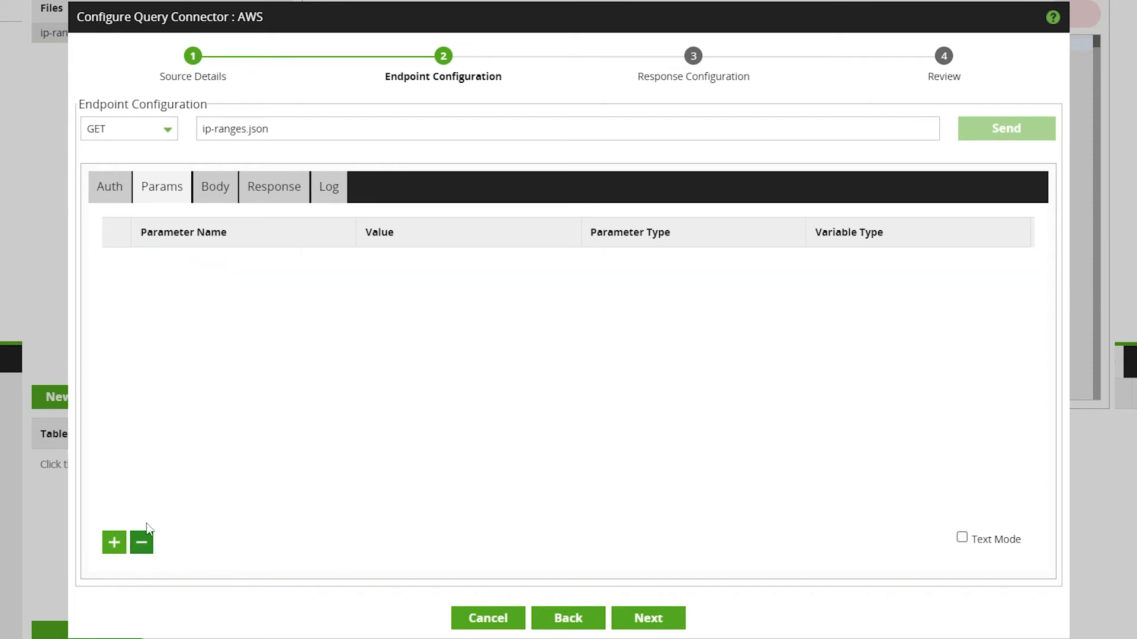
- Check the endpoint's body and sample response, then continue to the response configuration page
click(213, 186)
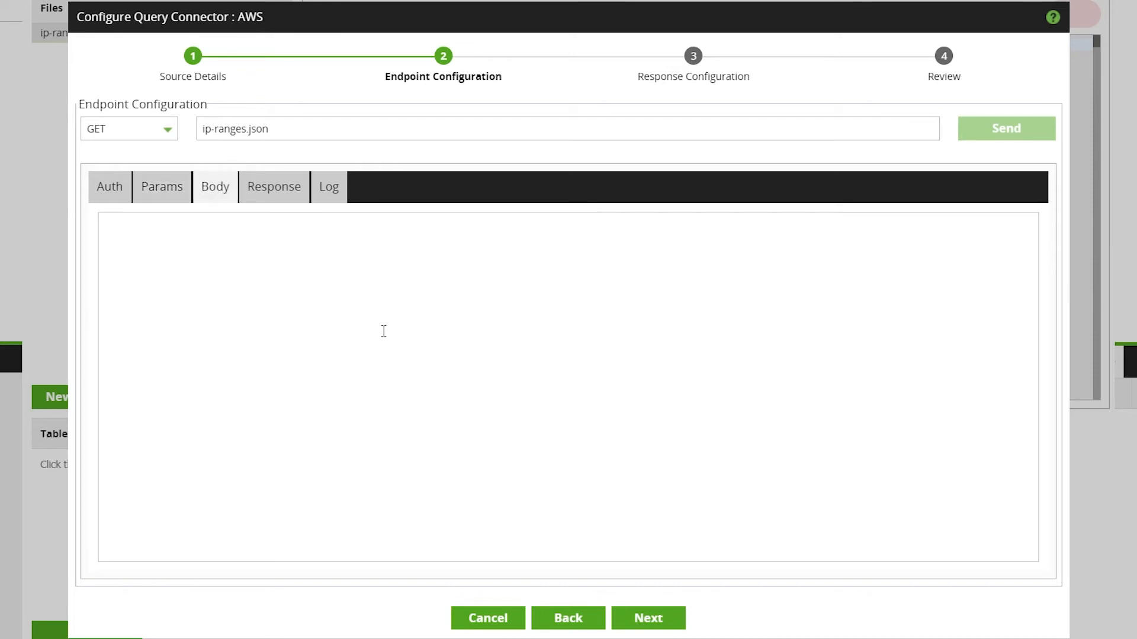
click(264, 197)
scroll(398, 334, down, 3)
scroll(398, 334, up, 3)
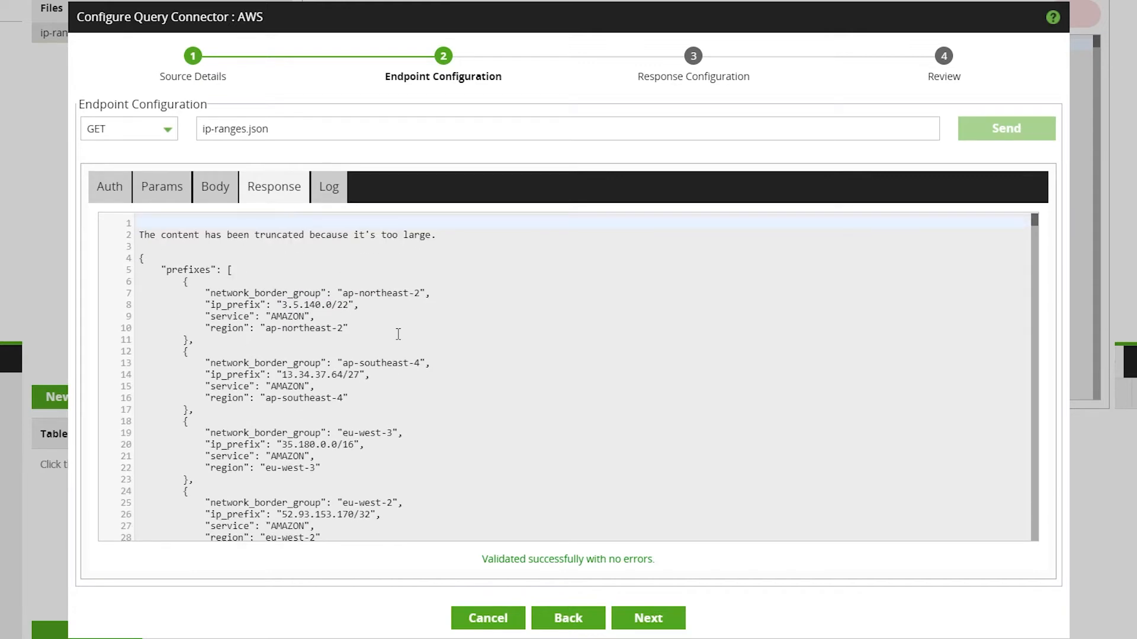
scroll(491, 343, down, 2)
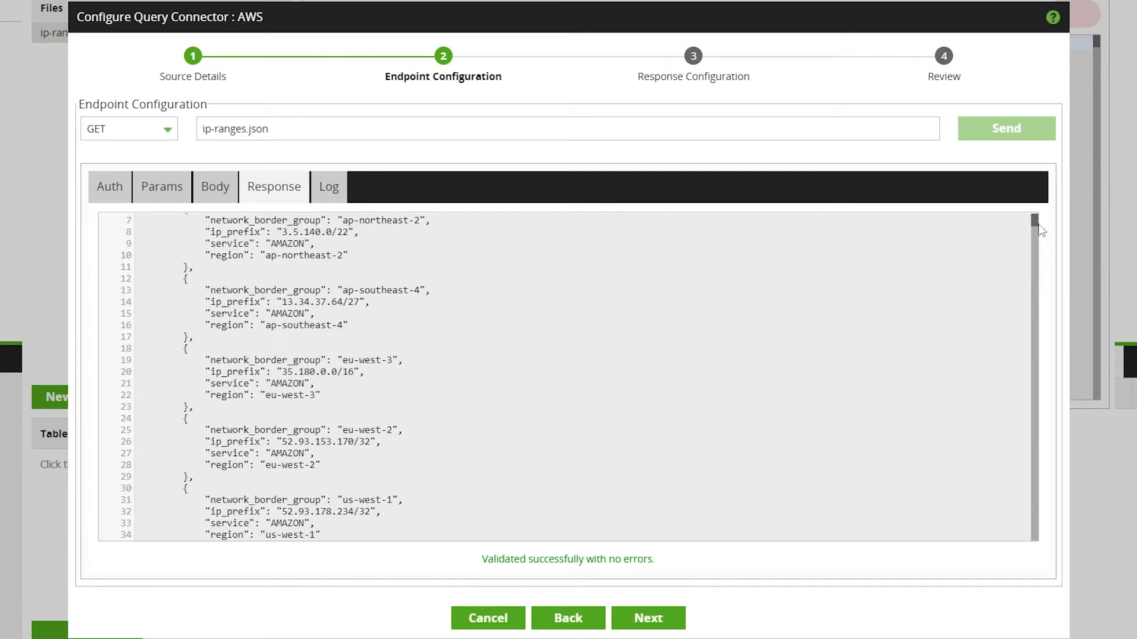
scroll(1033, 223, up, 2)
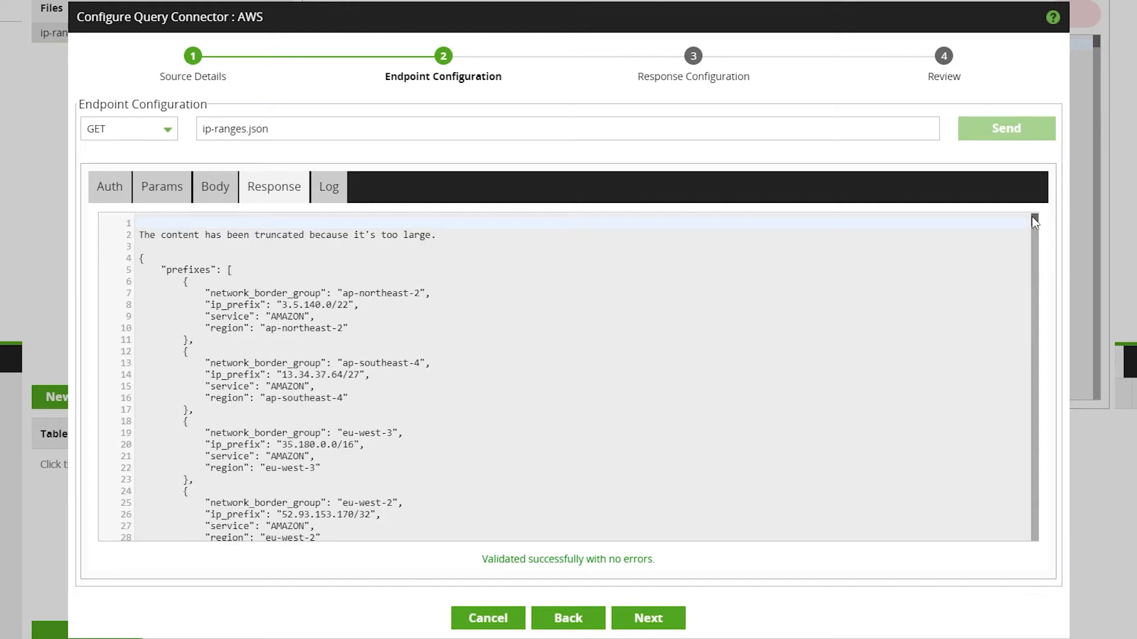
click(814, 128)
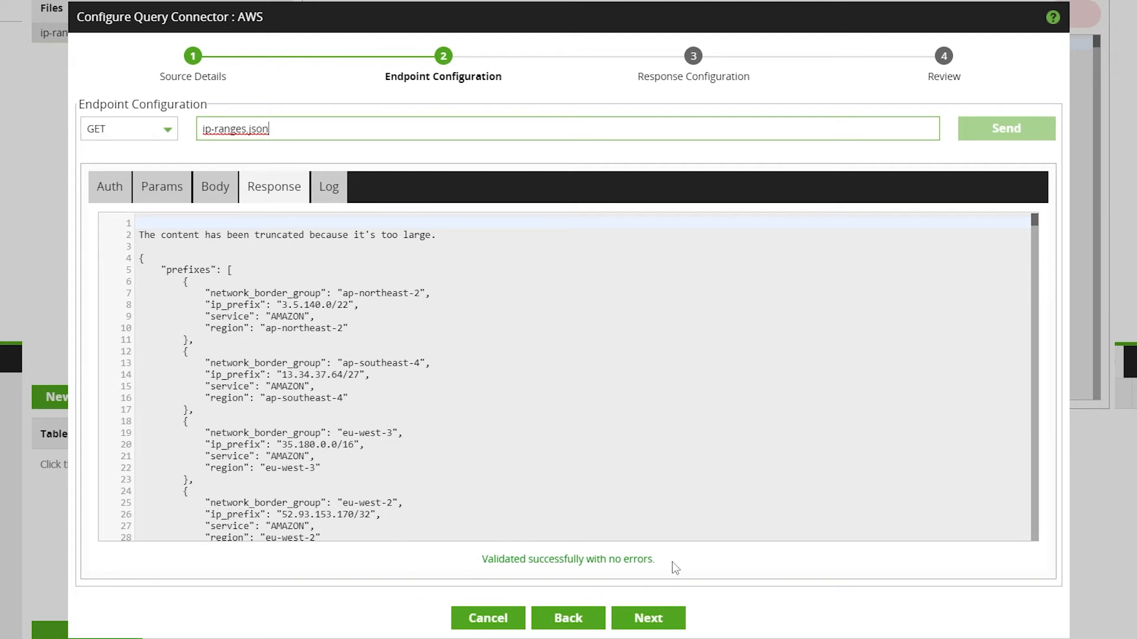
click(620, 620)
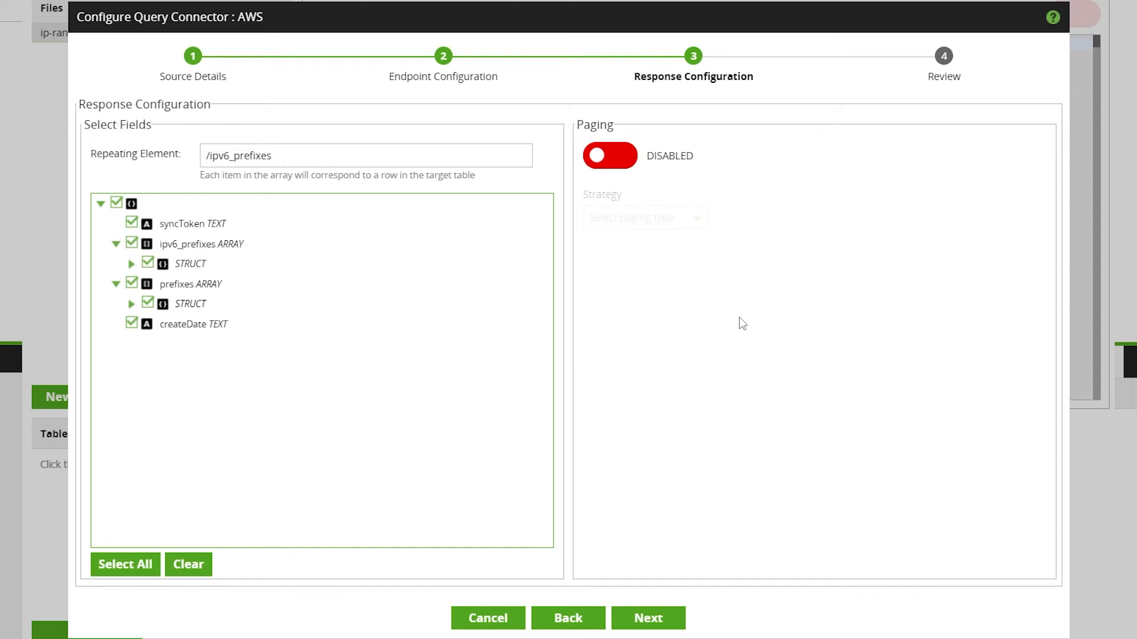
- Enable paging with the Full Path strategy and finish the query connector wizard
click(610, 155)
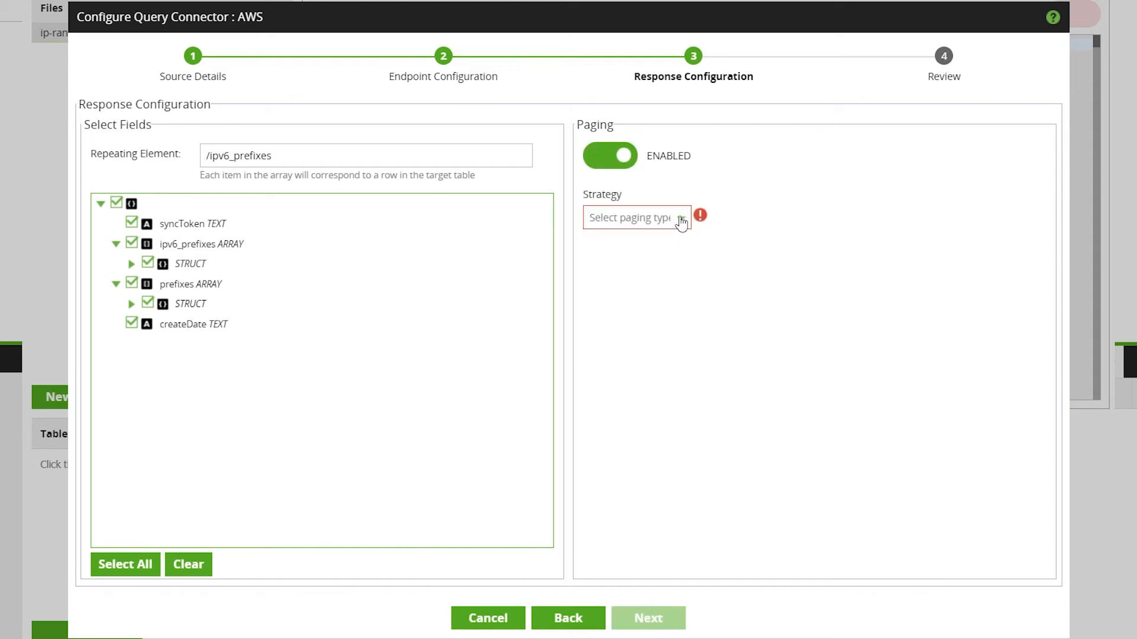
click(681, 220)
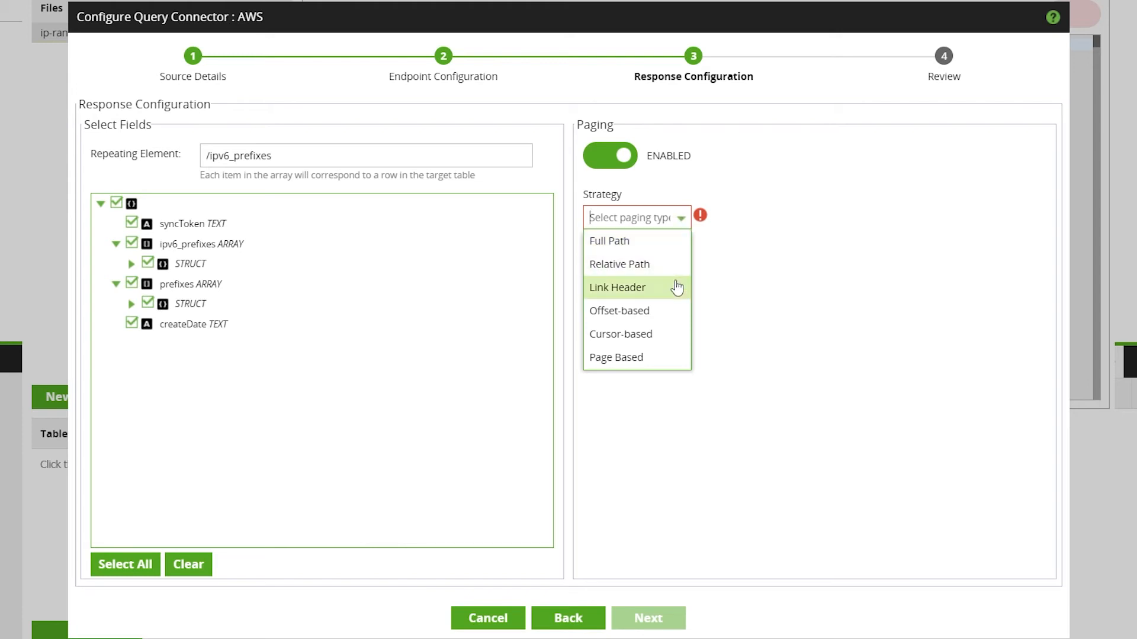
click(670, 241)
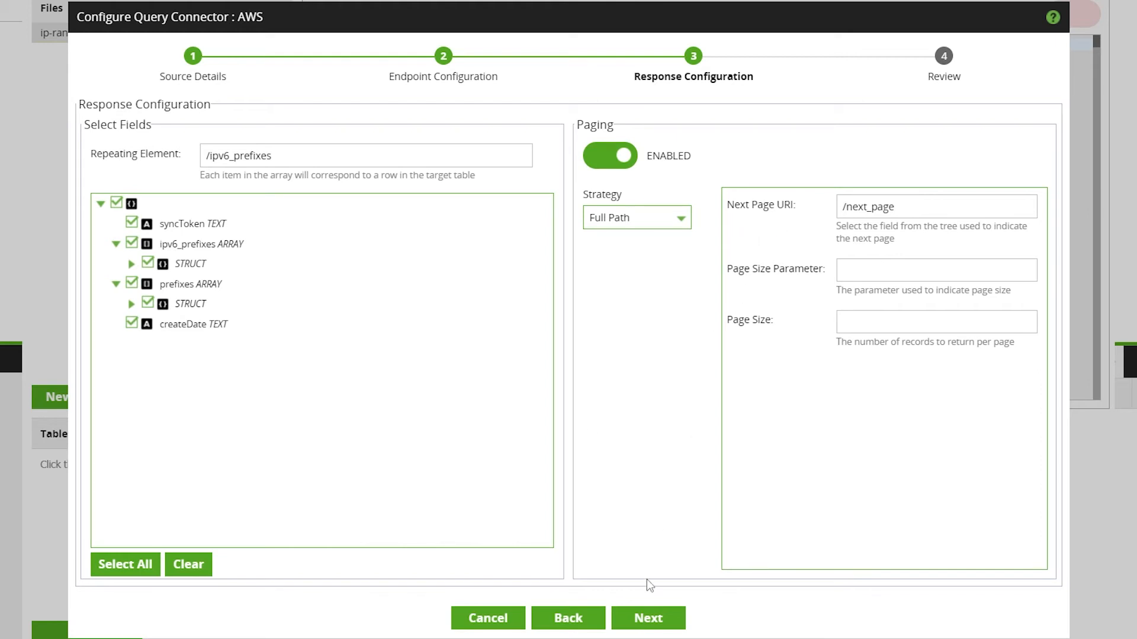
click(646, 620)
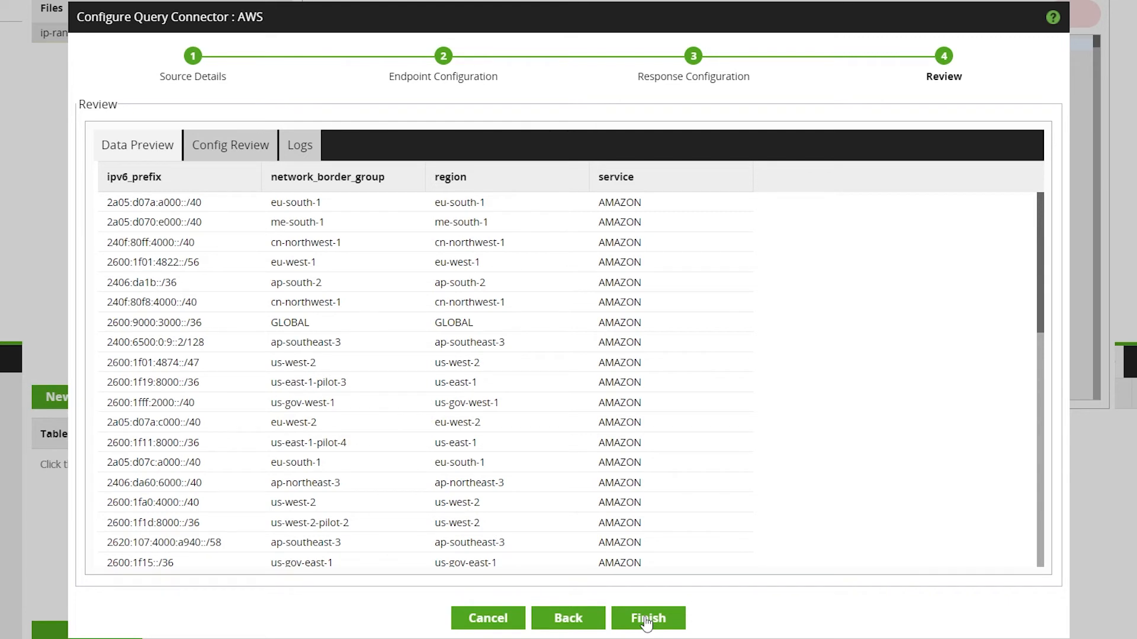
click(648, 619)
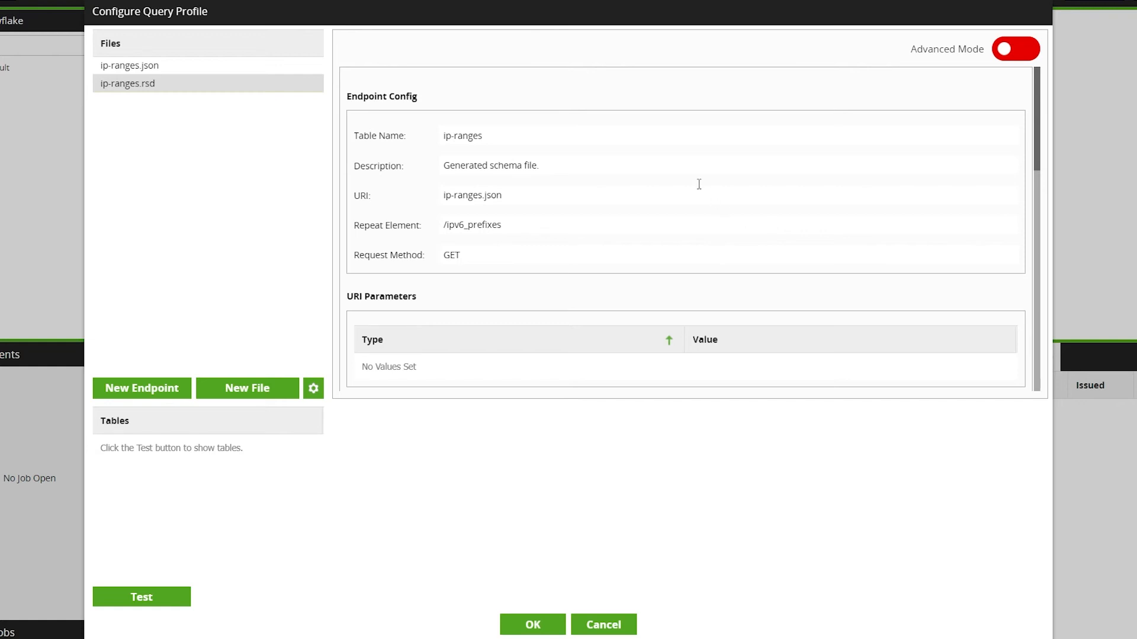
- Switch the ip-ranges.rsd file to Advanced Mode and examine its generated attributes, settings and GET script
mouse_move(1041, 131)
mouse_down()
mouse_move(1055, 188)
mouse_move(1051, 126)
mouse_up()
click(1008, 57)
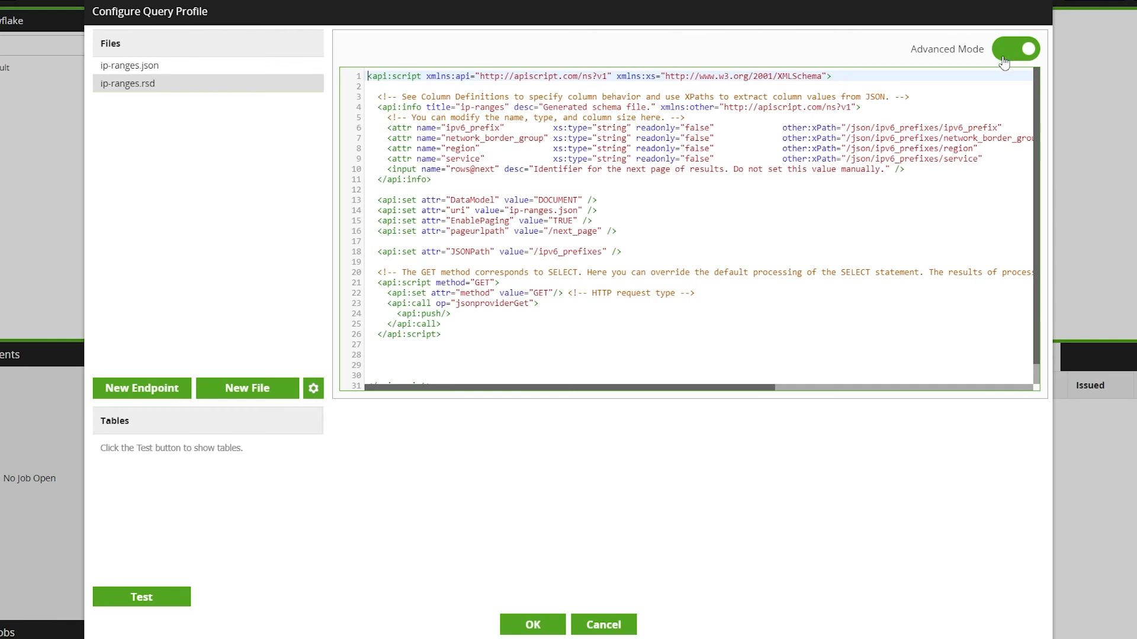
click(713, 191)
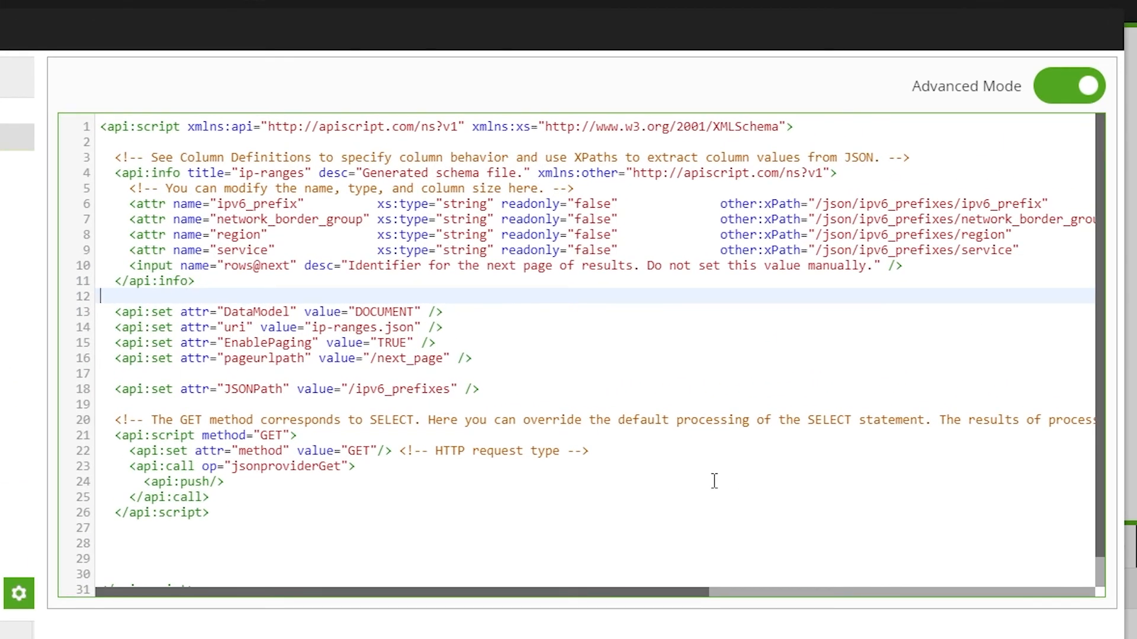
drag(462, 327, 100, 327)
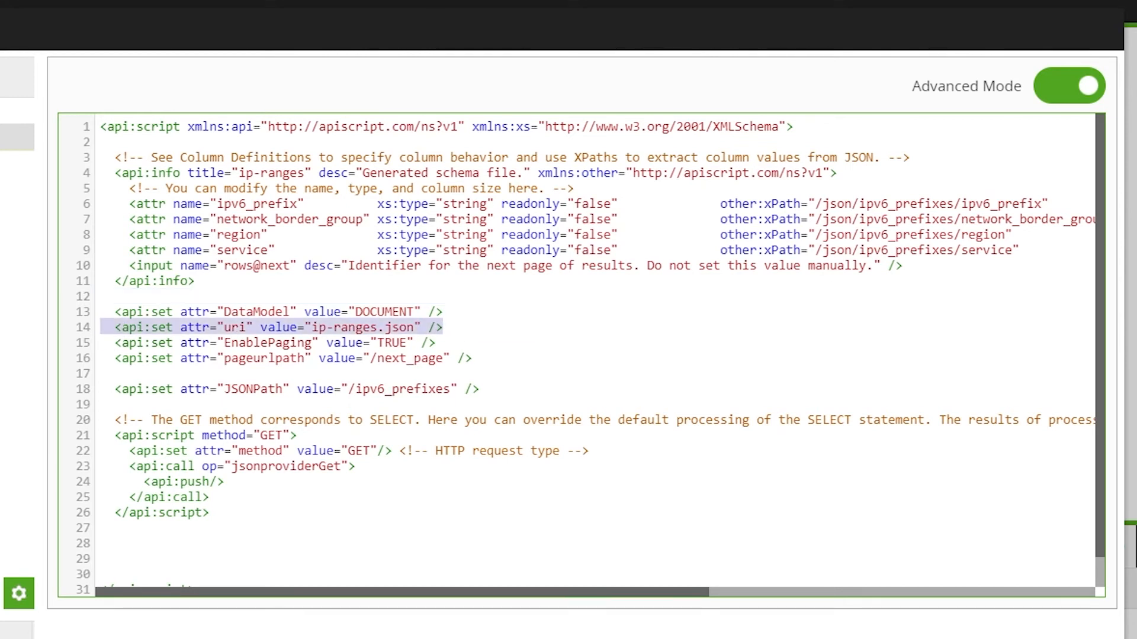
click(101, 203)
drag(100, 204, 112, 266)
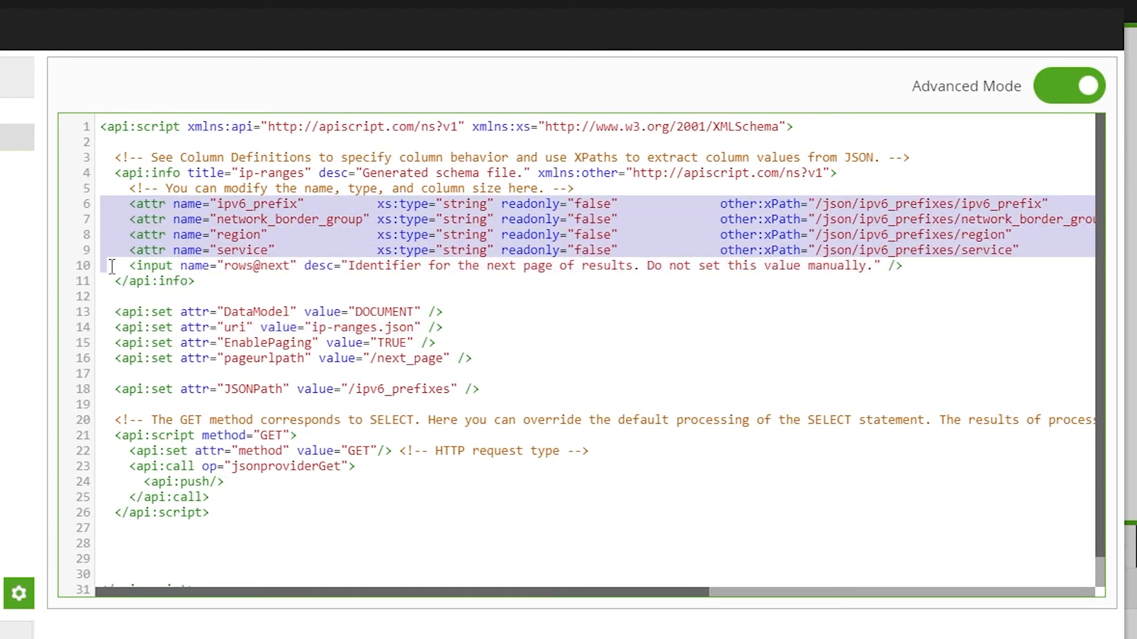
click(575, 296)
drag(357, 467, 76, 472)
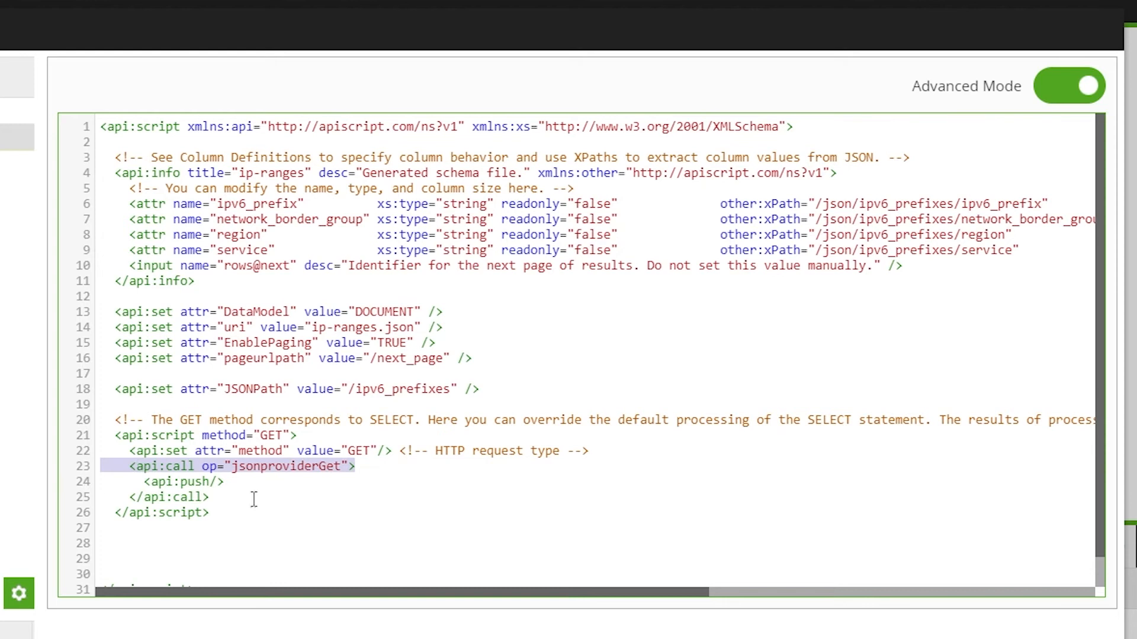
click(356, 514)
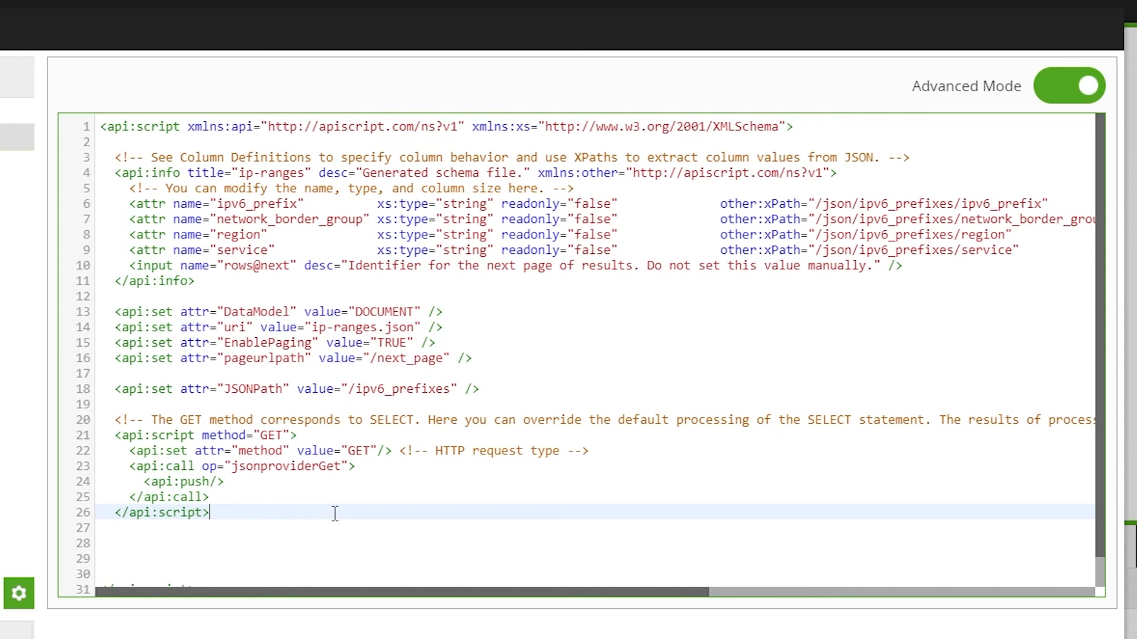
drag(309, 435, 90, 439)
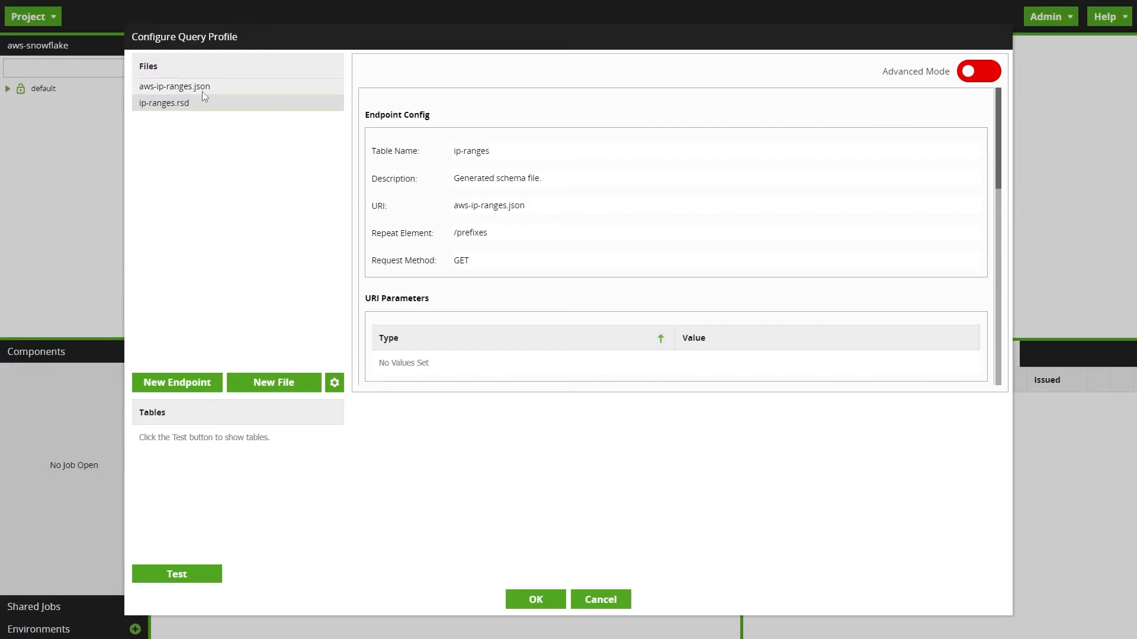
click(202, 88)
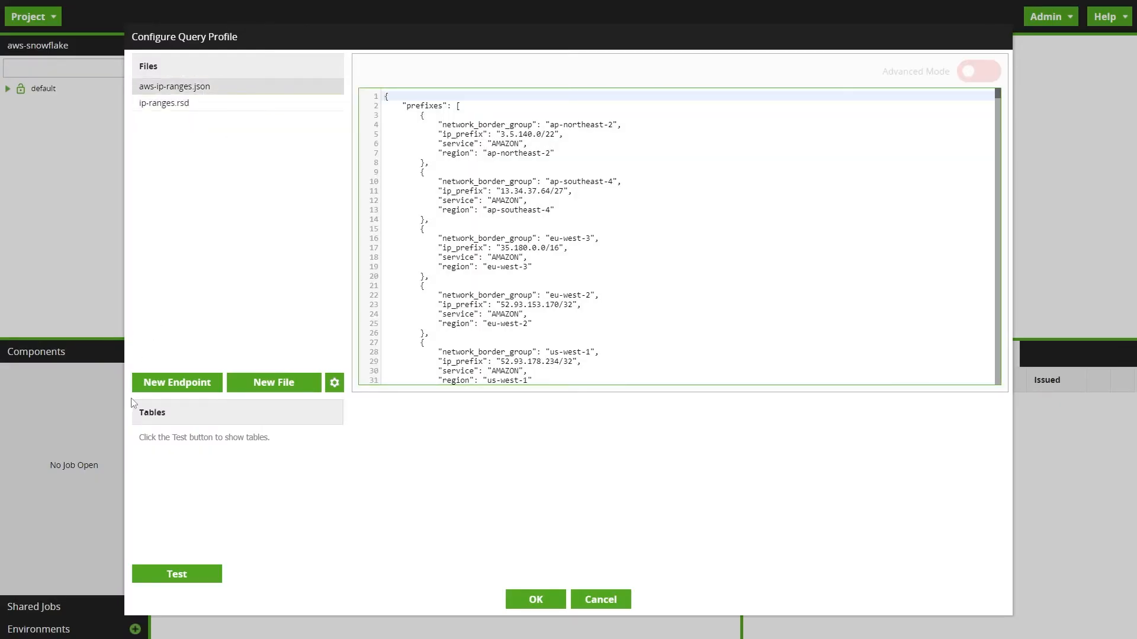
- Test the profile, preview the ip-ranges table and close the query profile dialogs
click(182, 577)
click(188, 432)
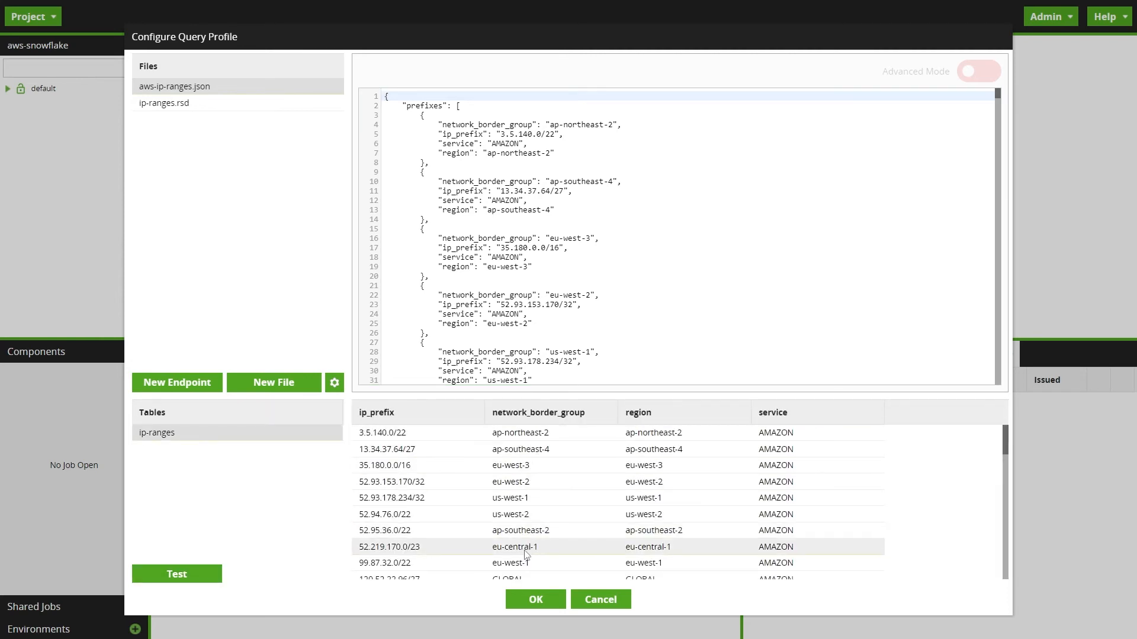
click(537, 609)
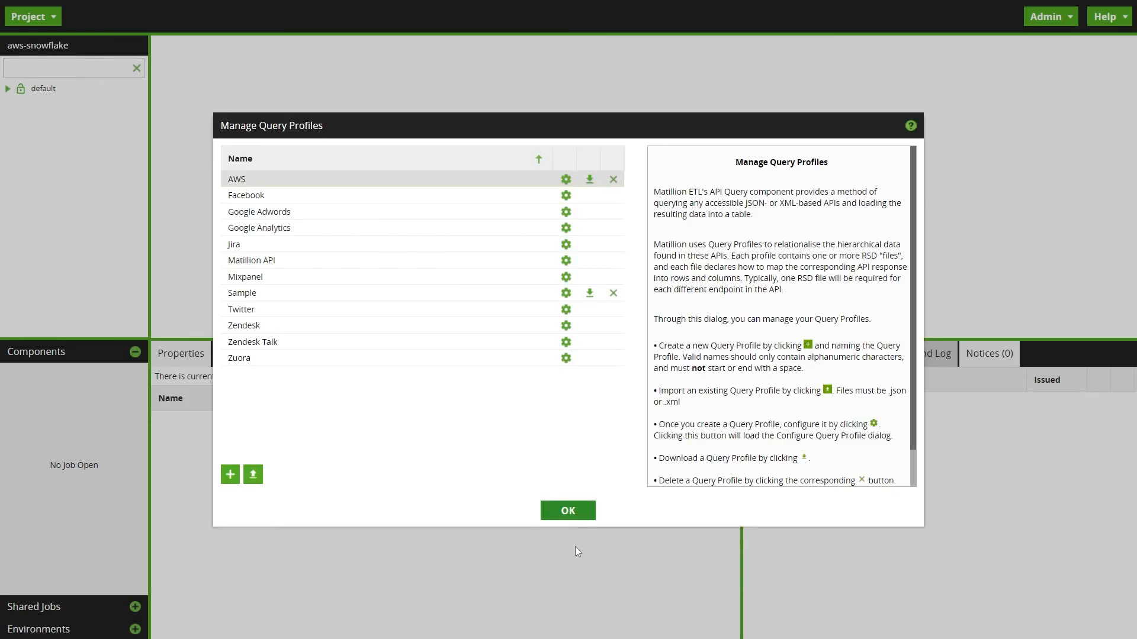
click(584, 512)
- Add an orchestration job named ip ranges in the default folder and switch to it
right_click(33, 89)
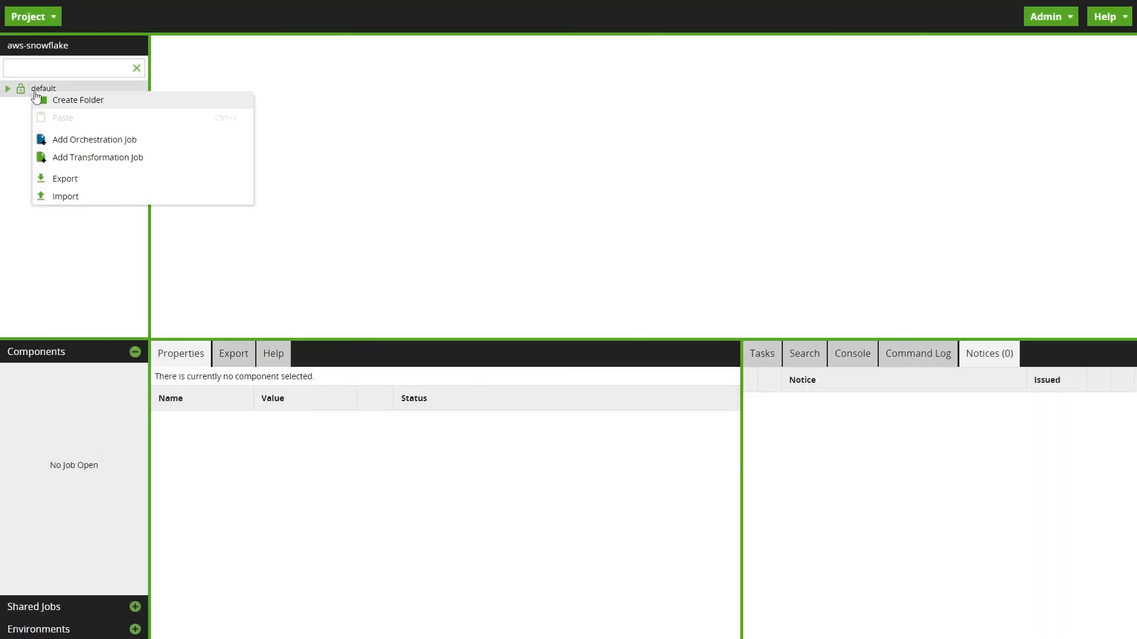
click(71, 140)
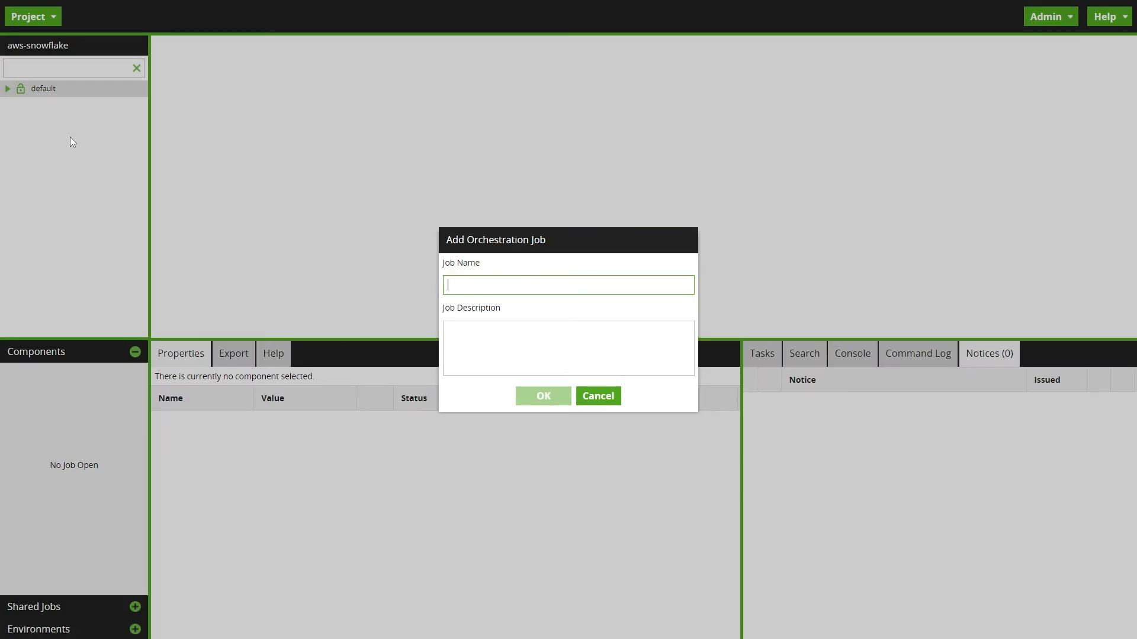
text(ip ranges)
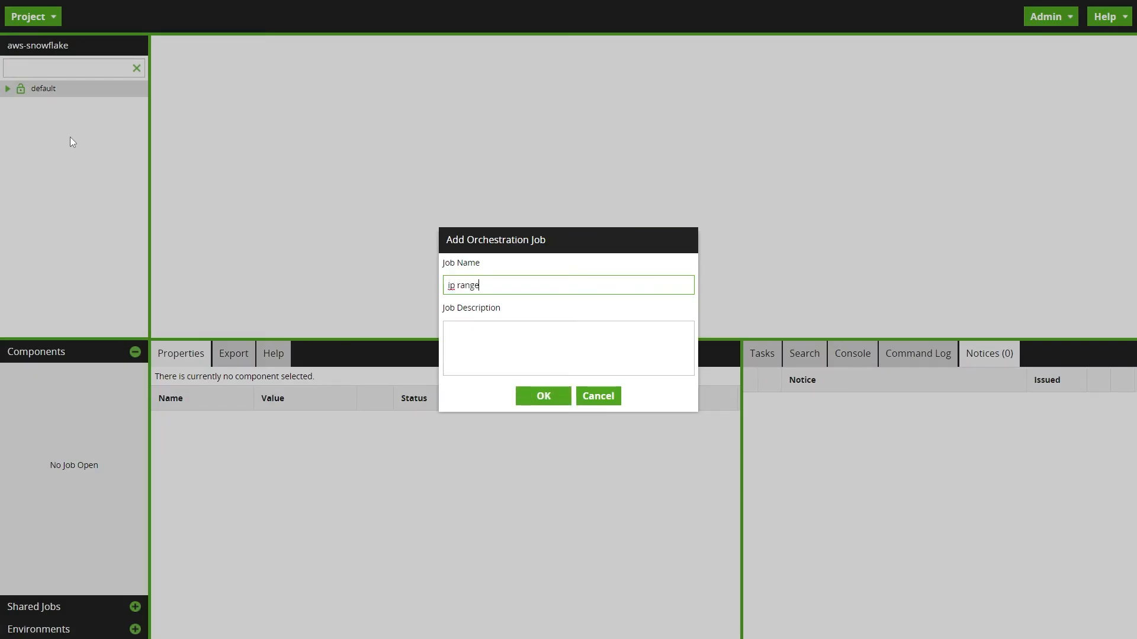
click(557, 398)
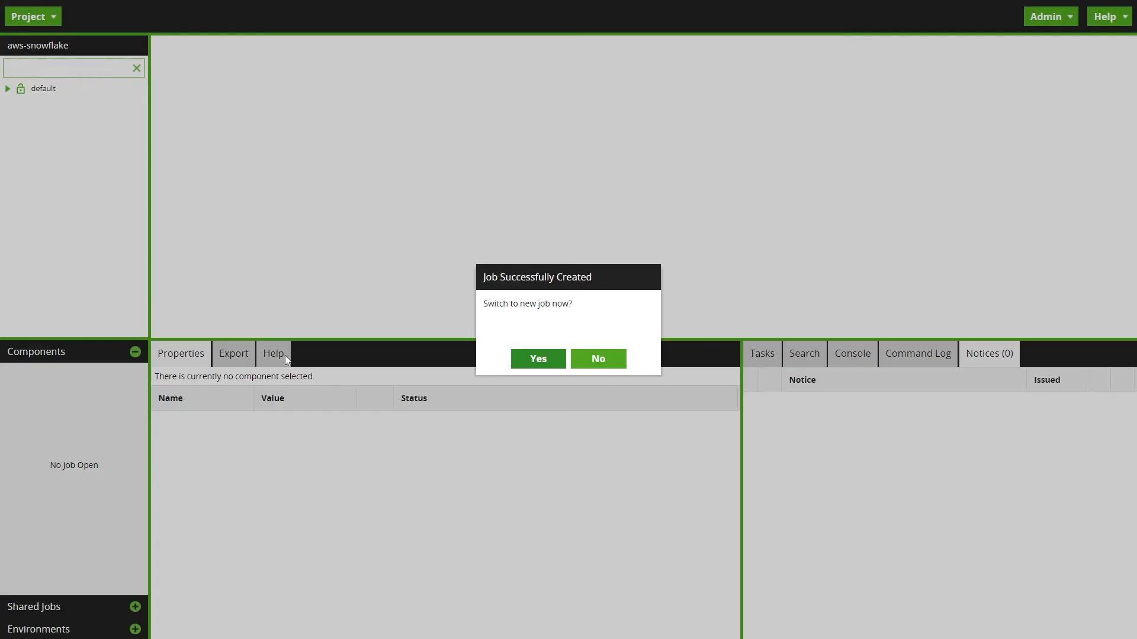
key(Return)
- Search for the API Query component and place it on the canvas connected after Start 0
scroll(84, 444, up, 3)
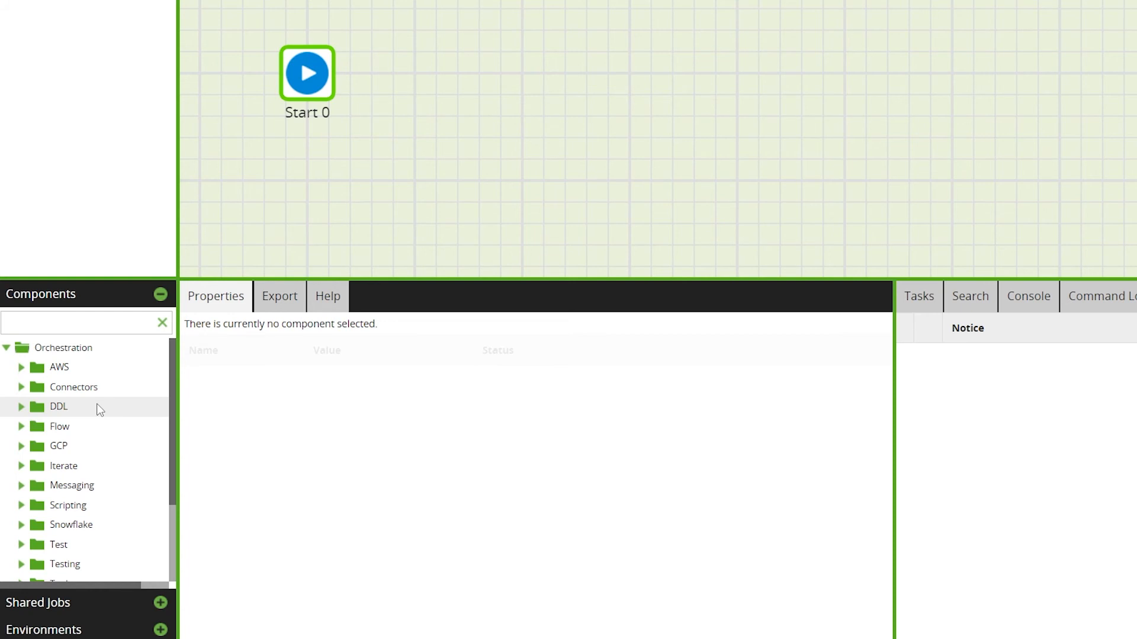
scroll(100, 409, down, 5)
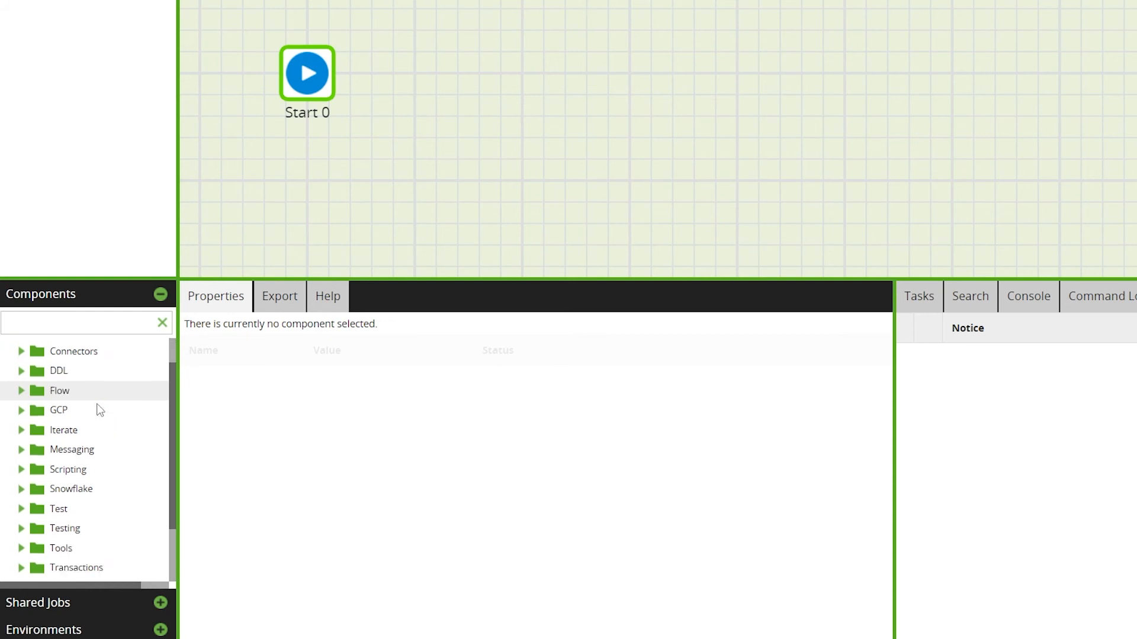
scroll(100, 409, up, 5)
scroll(97, 408, up, 1)
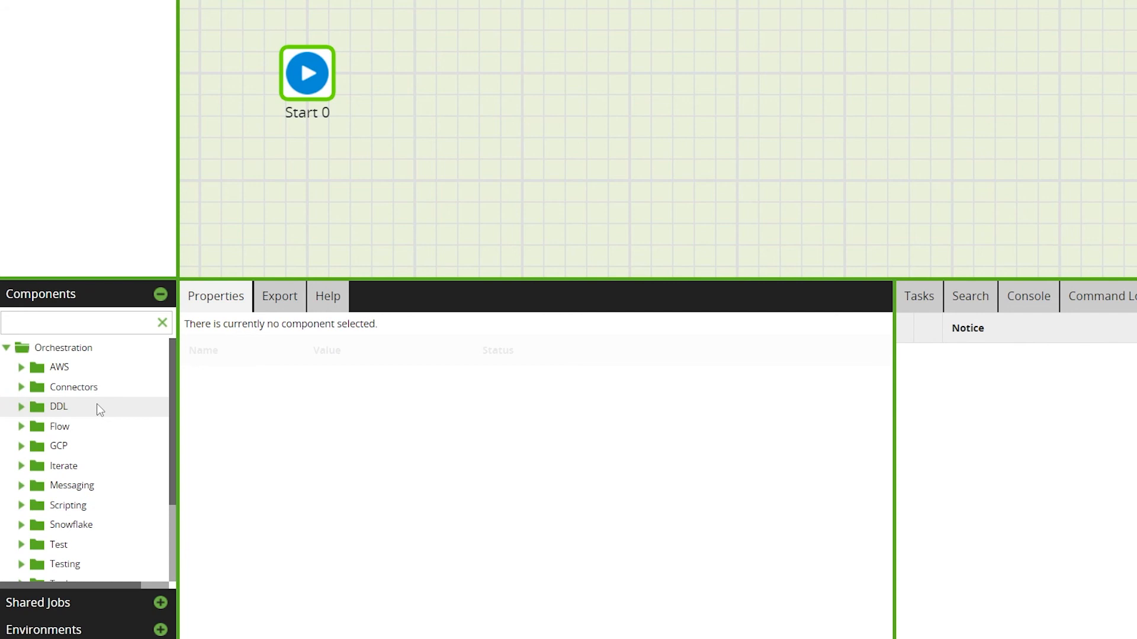
click(21, 386)
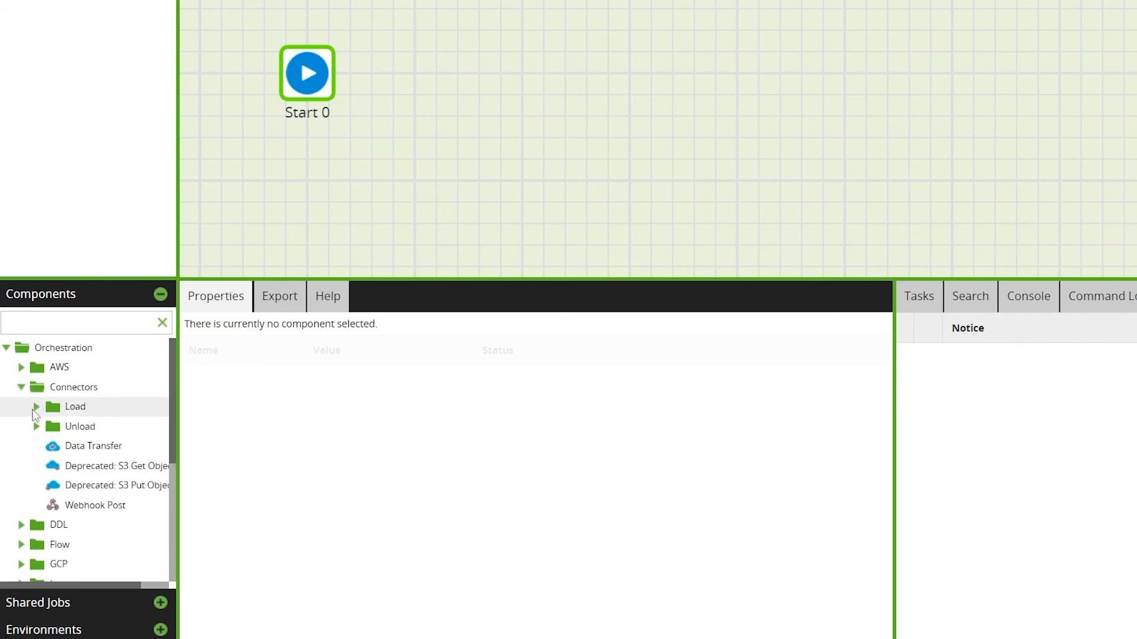
click(36, 407)
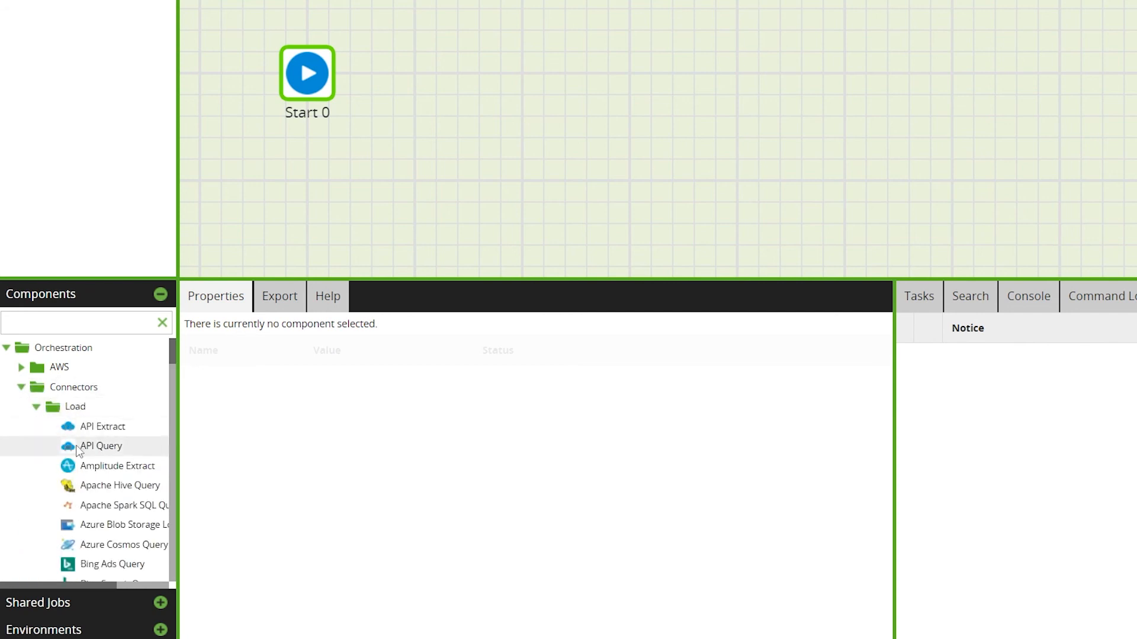
click(128, 324)
text(api query)
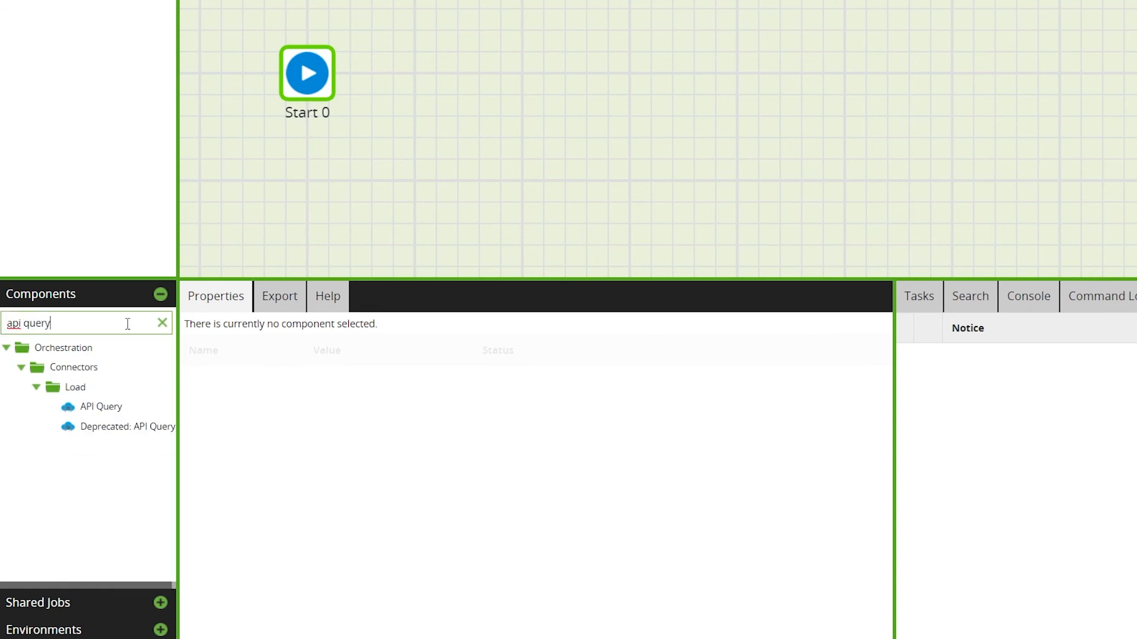
drag(89, 407, 544, 77)
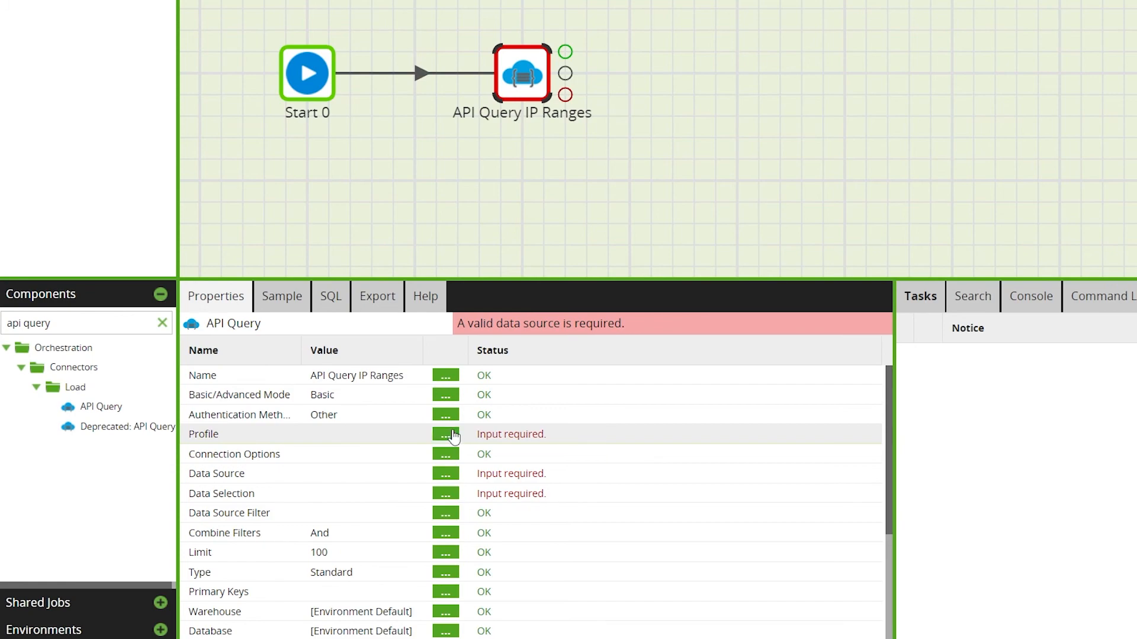
- Set the API Query component's Profile to AWS
click(446, 435)
click(757, 243)
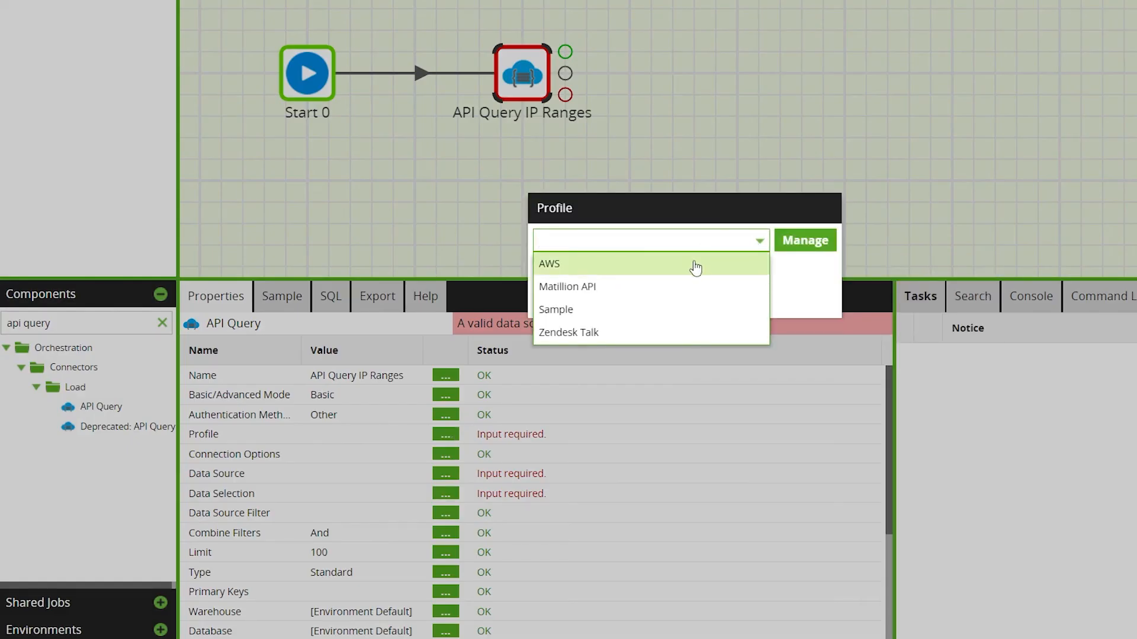
click(693, 264)
click(654, 298)
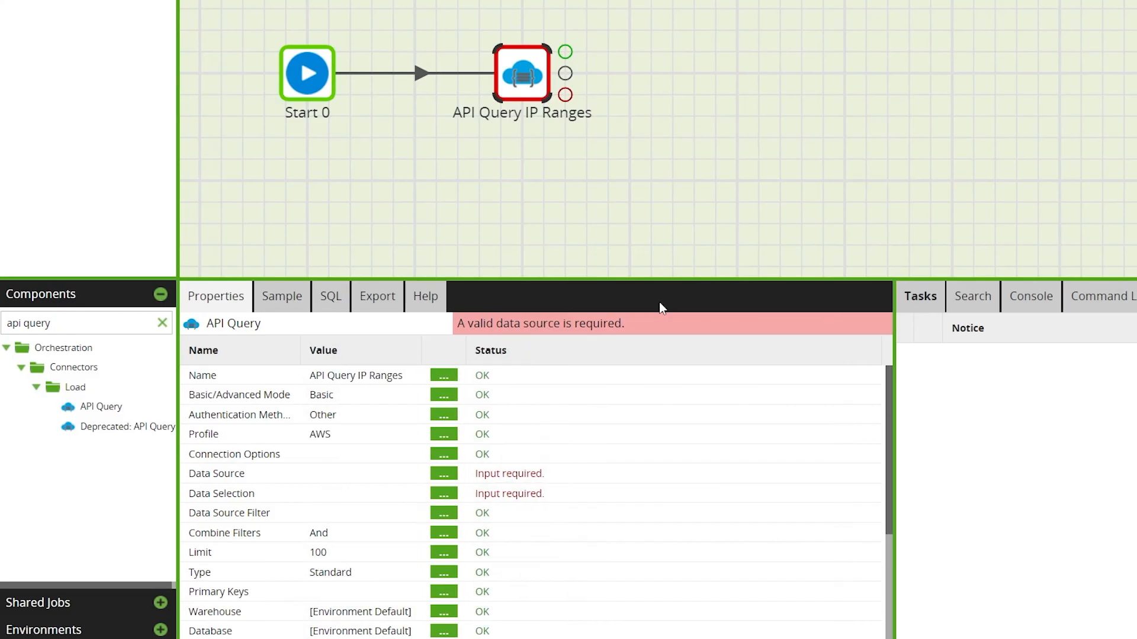
- Set the API Query component's Data Source to ip-ranges
click(445, 474)
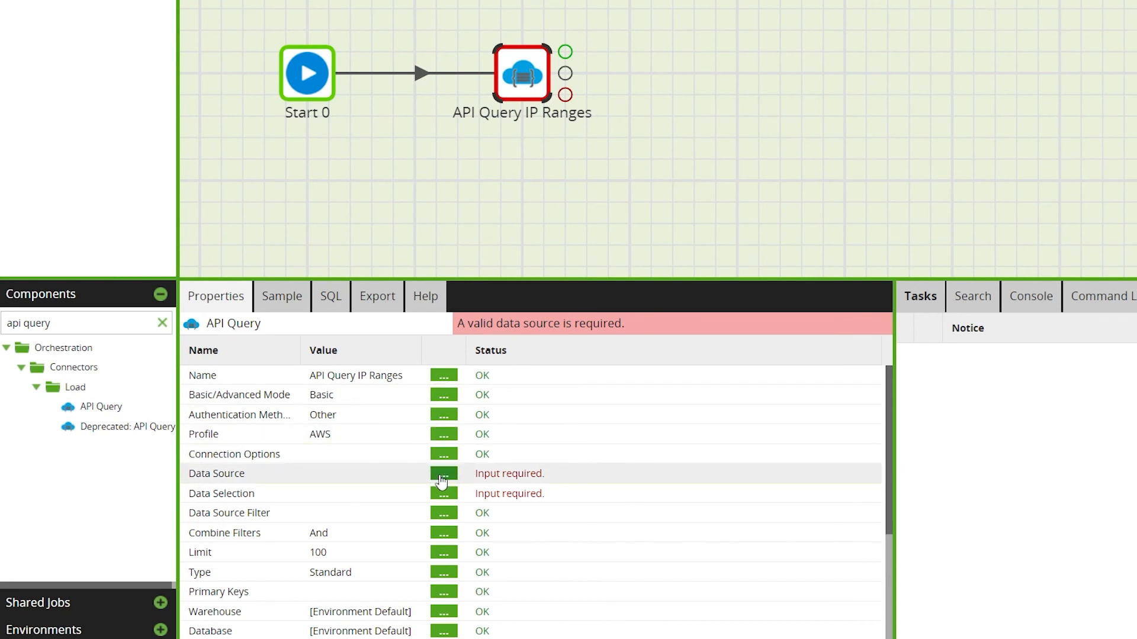
click(826, 238)
click(695, 264)
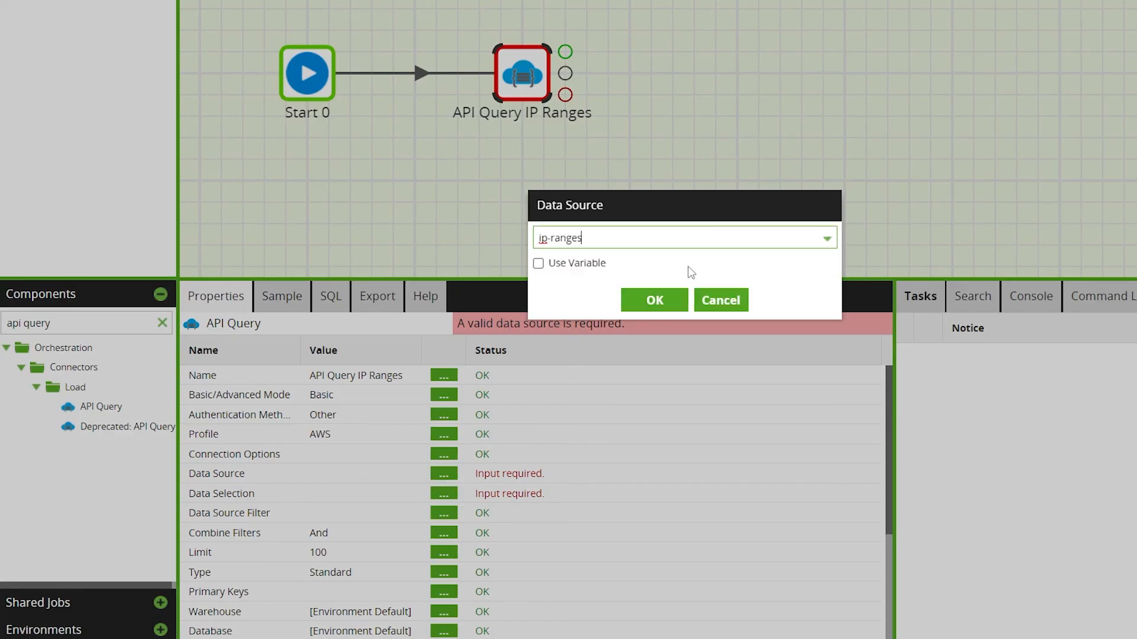
click(662, 301)
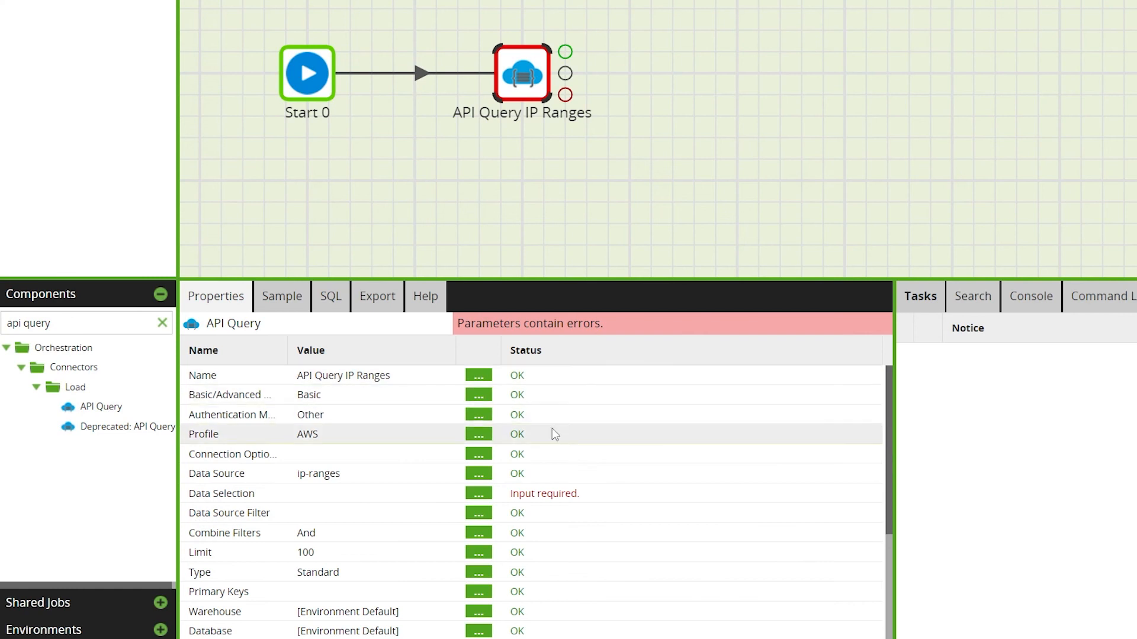
- Add all four columns, ip_prefix, network_border_group, region and service, to the Data Selection
click(485, 499)
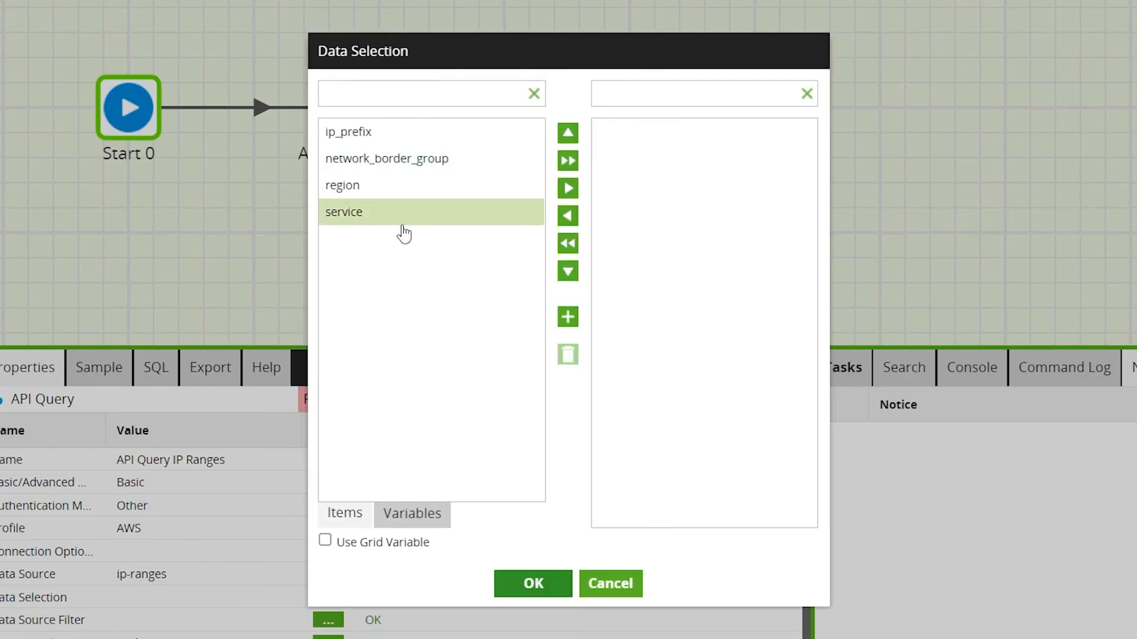
click(567, 161)
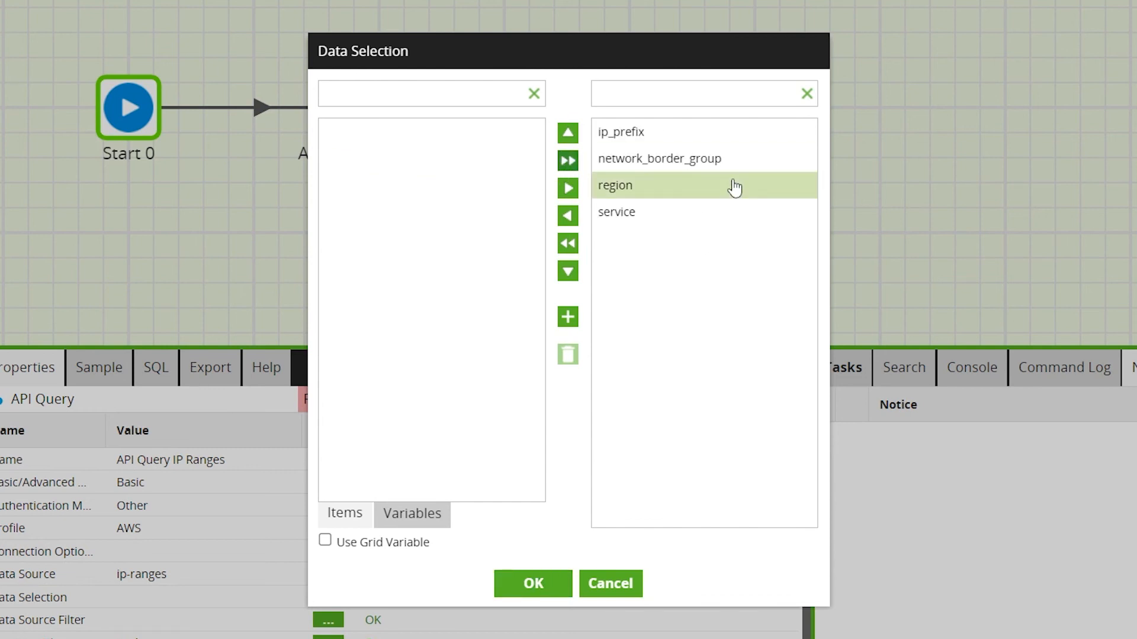
click(515, 584)
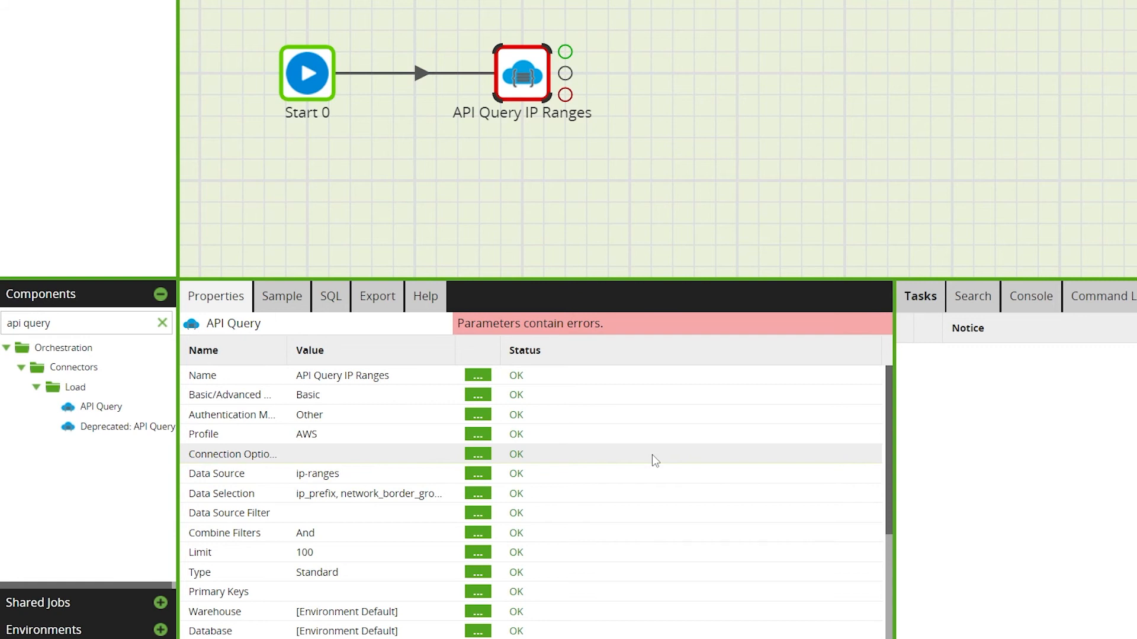
- Switch the API Query component's Basic/Advanced Mode to Advanced
click(479, 396)
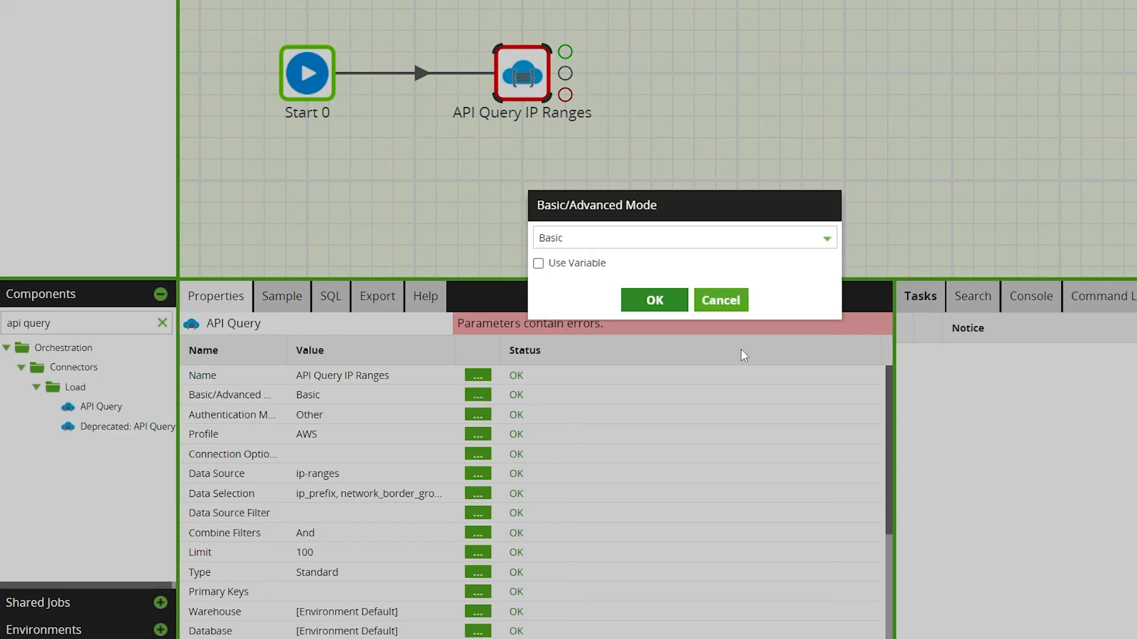
click(825, 238)
click(657, 259)
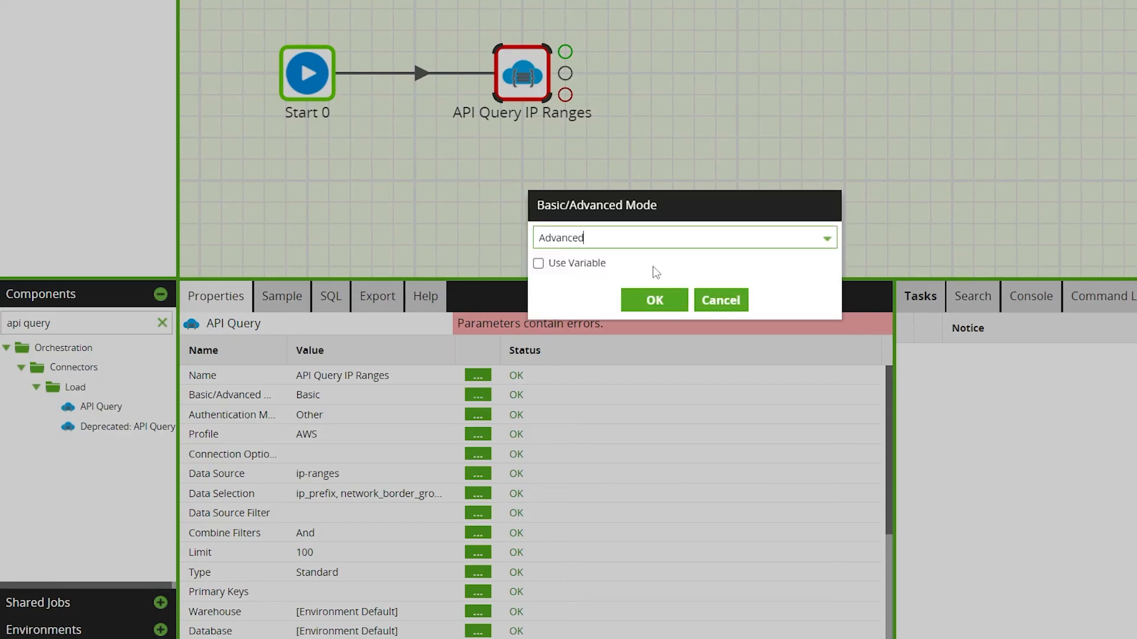
click(655, 301)
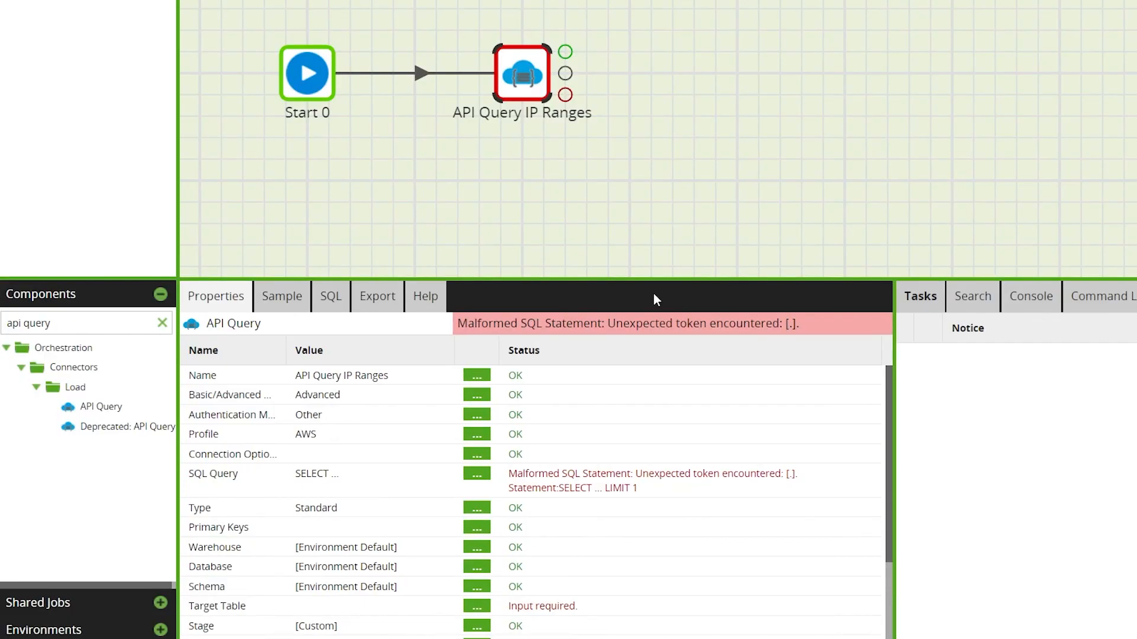
- Write the SQL query SELECT * from "ip-ranges" in the SQL Query editor, sample it and confirm
click(478, 476)
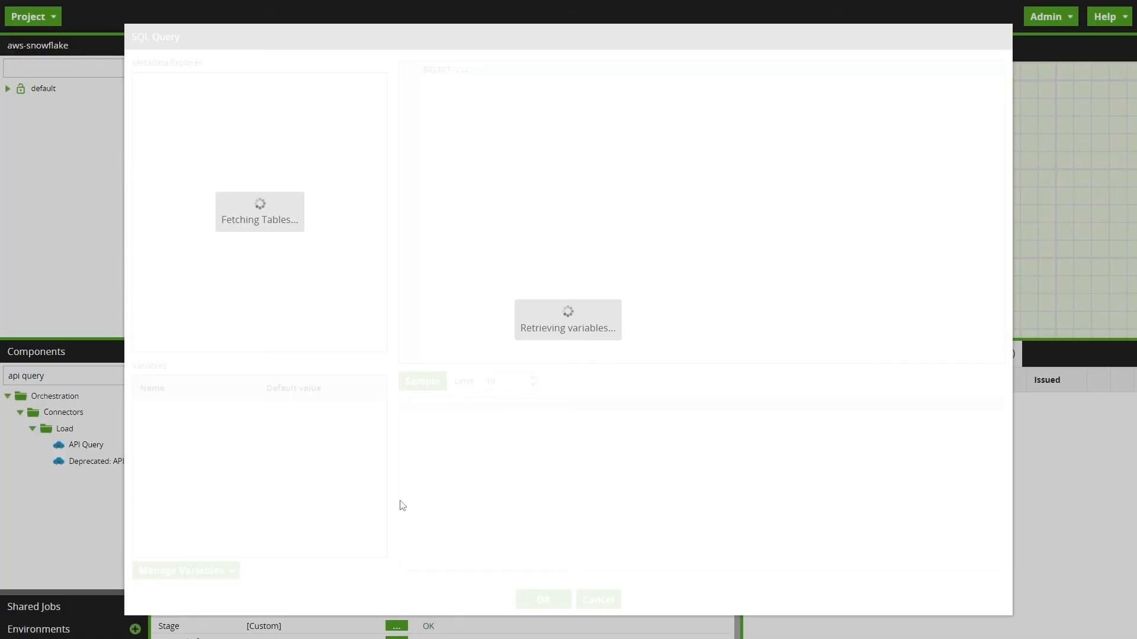
key(BackSpace)
text(* from "ip-r)
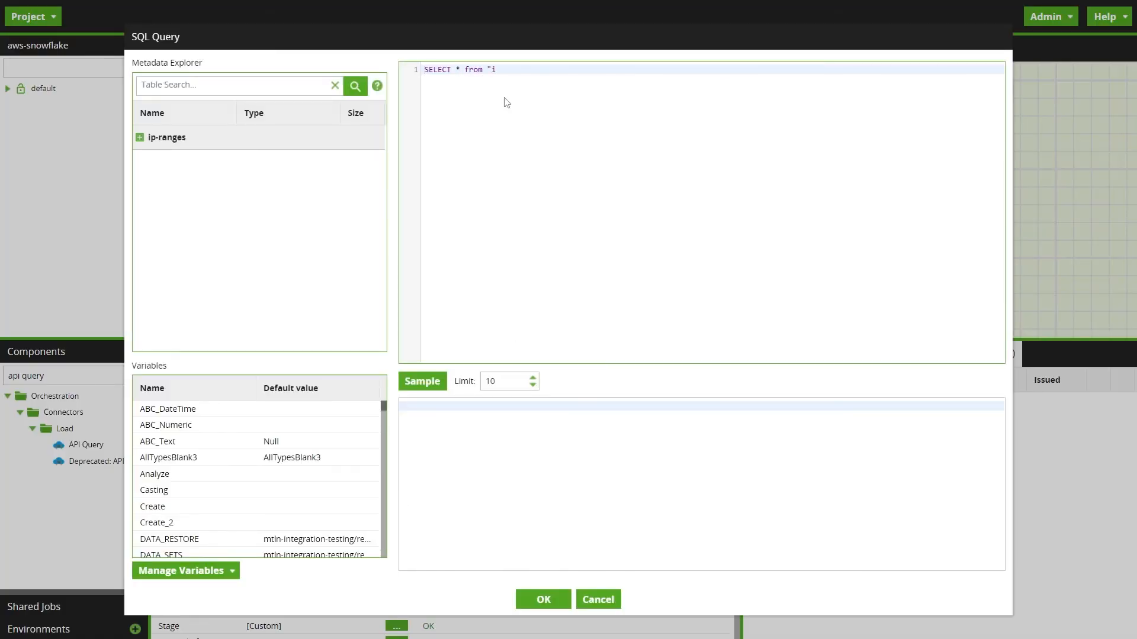
text(anges";)
click(422, 381)
scroll(737, 516, down, 1)
scroll(740, 516, up, 1)
click(542, 600)
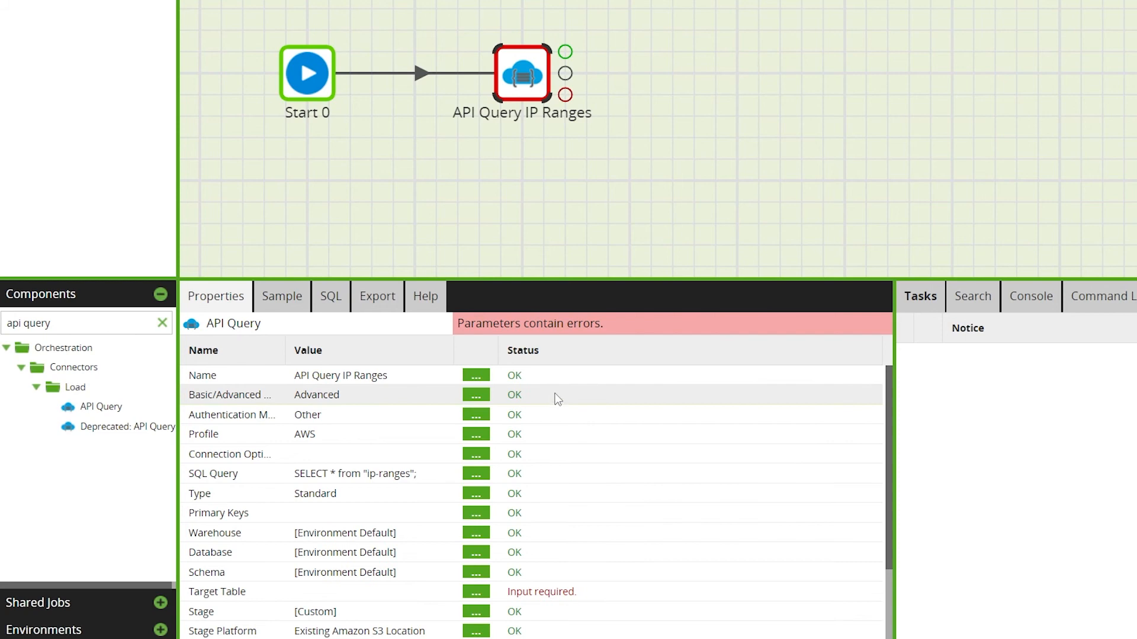
- Switch the API Query component's Basic/Advanced Mode back to Basic
click(475, 395)
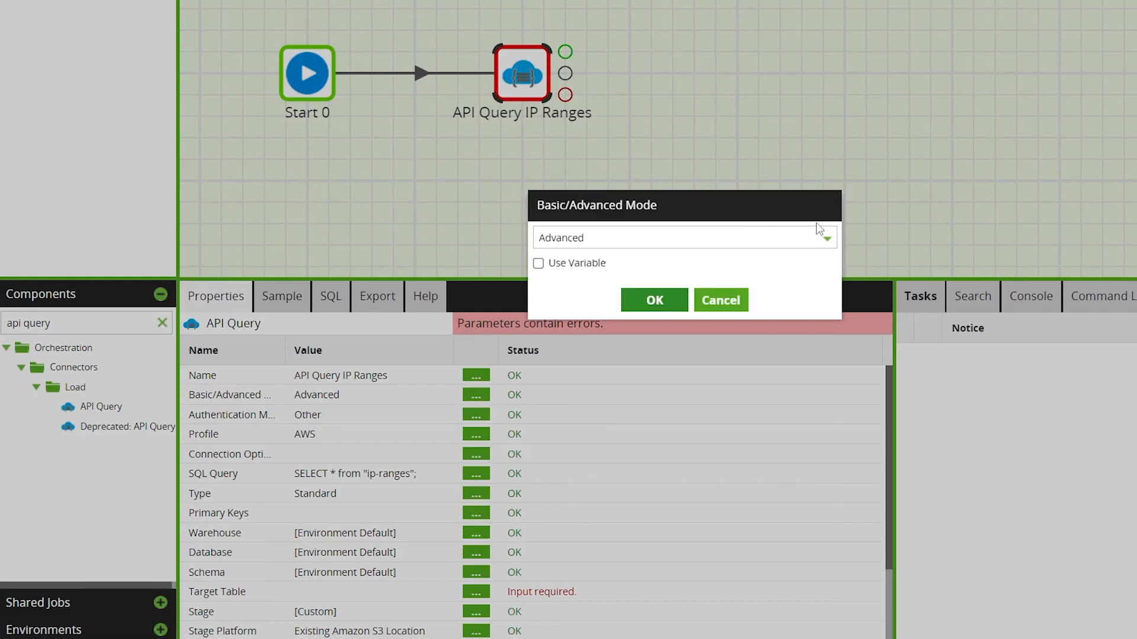
click(827, 238)
click(644, 284)
click(651, 298)
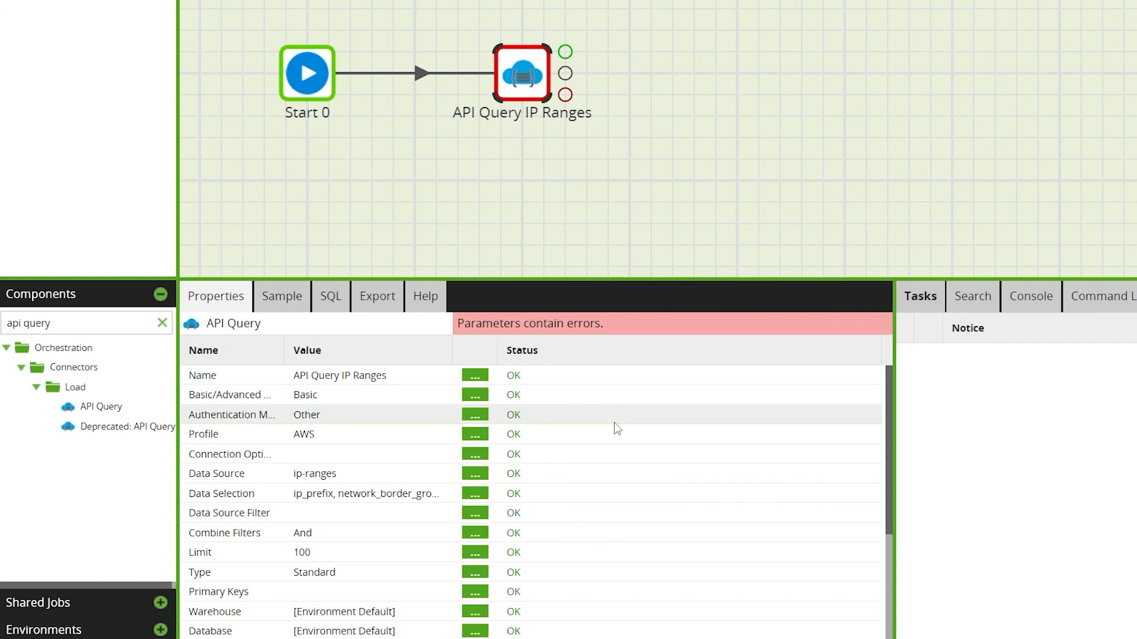
- Set the API Query component's Target Table to aws_ip_ranges
scroll(615, 432, down, 3)
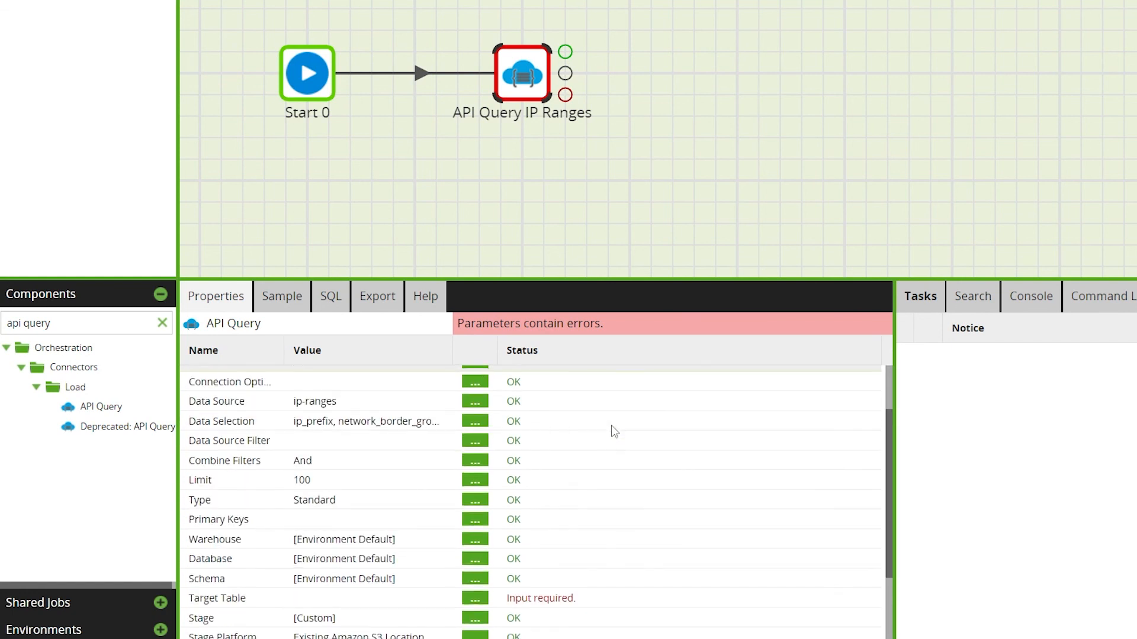
click(474, 598)
text(aws)
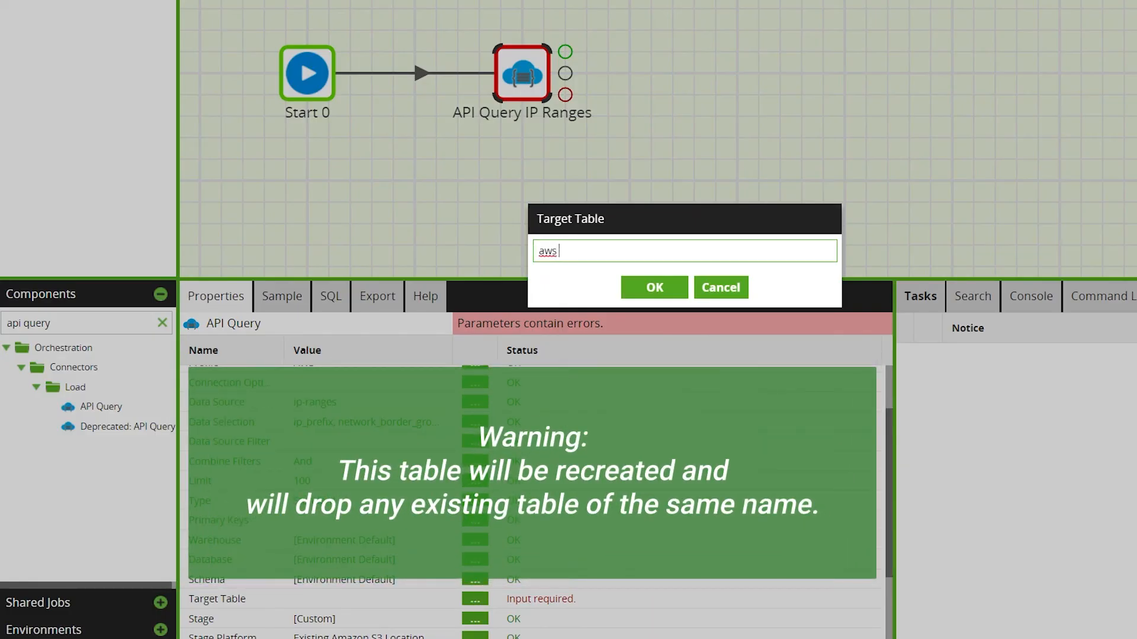
text(_ip_ranges)
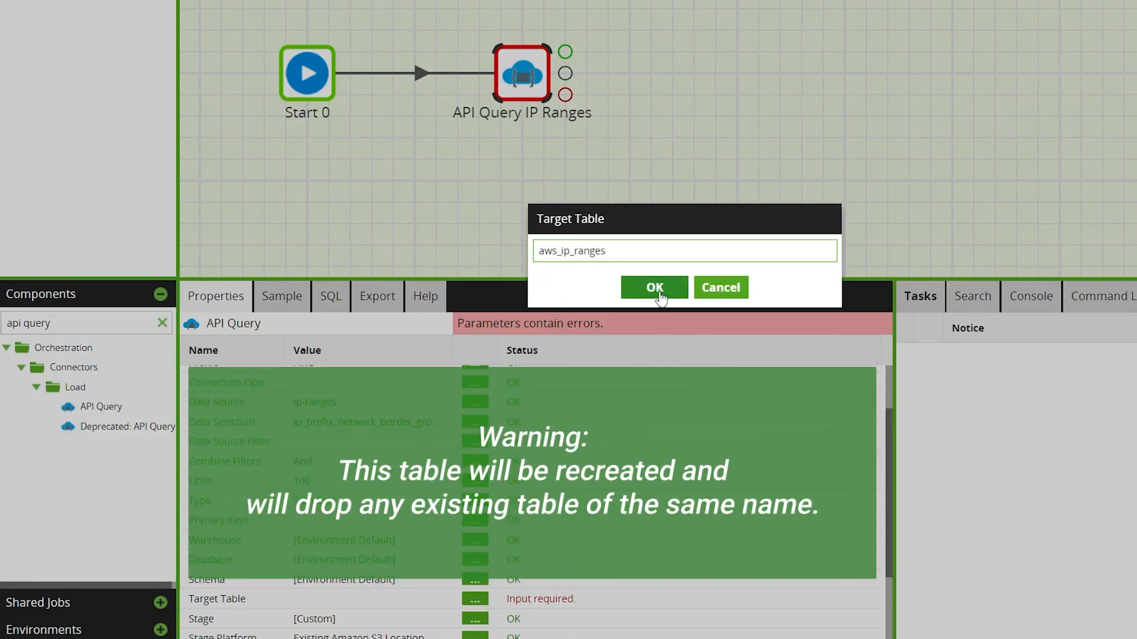
click(656, 288)
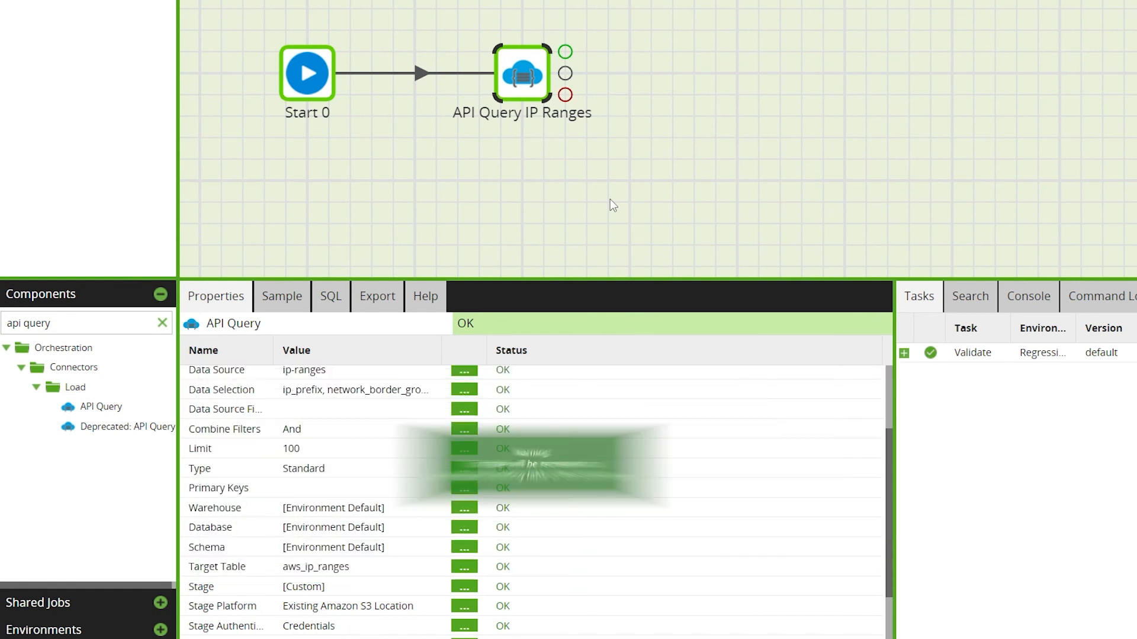
- Sample the API Query component's data
click(272, 302)
click(223, 326)
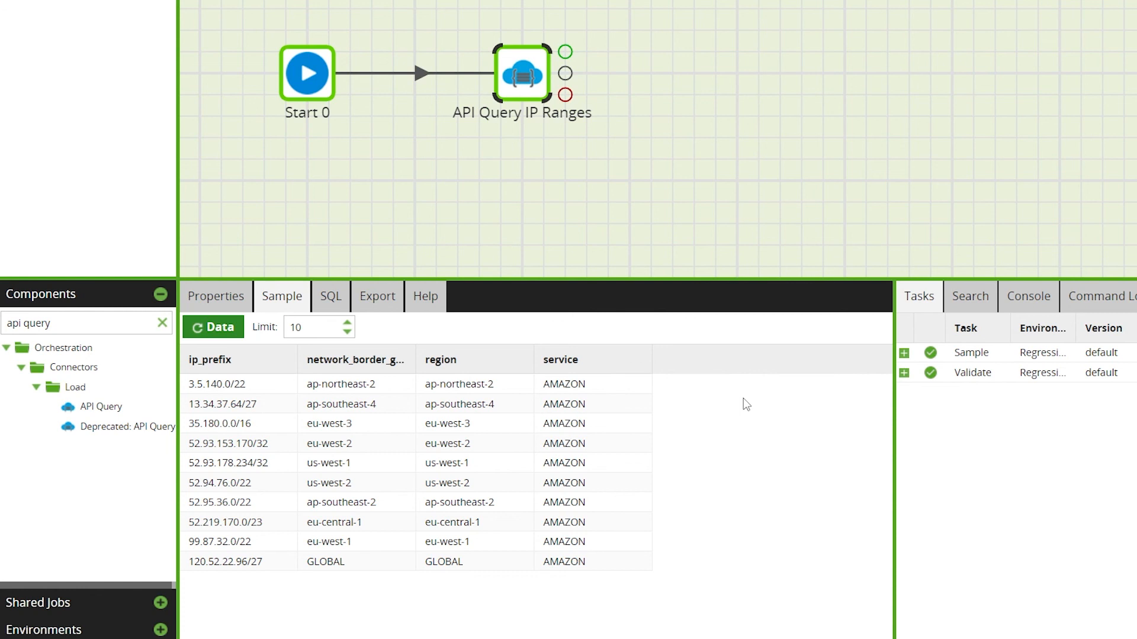
right_click(625, 58)
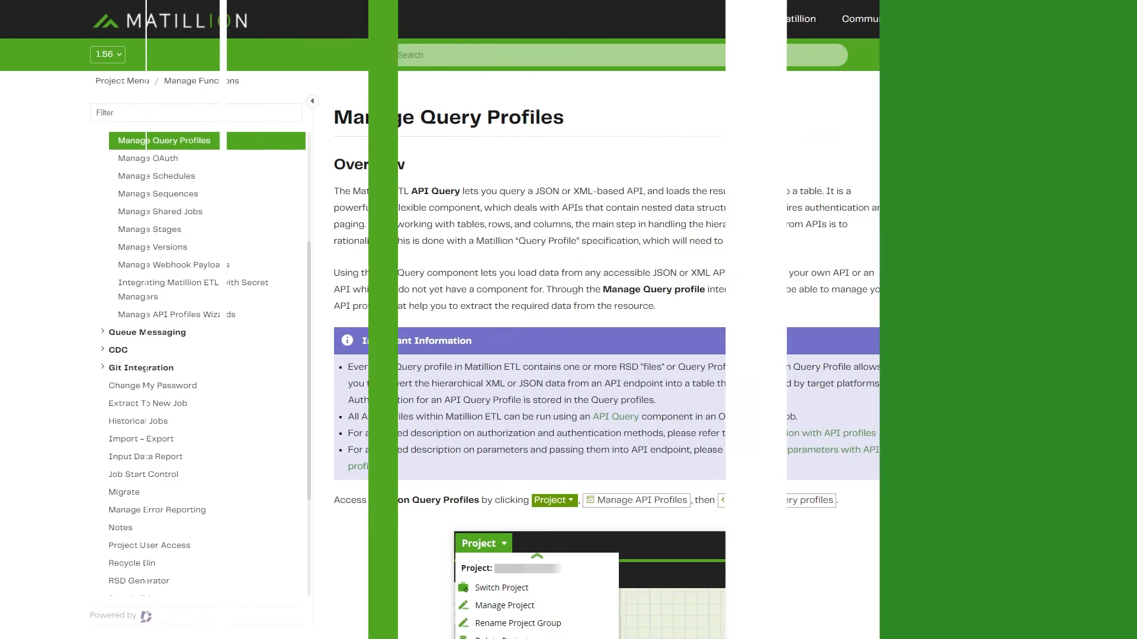
- Scroll through the Manage Query Profiles documentation page
scroll(890, 263, down, 10)
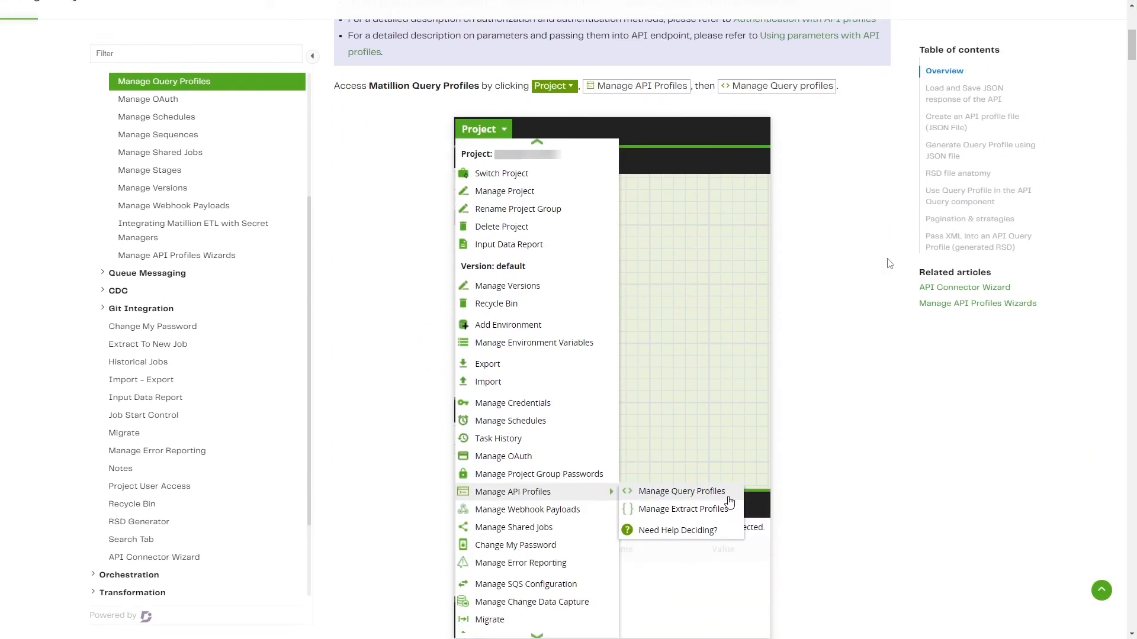
scroll(890, 263, down, 13)
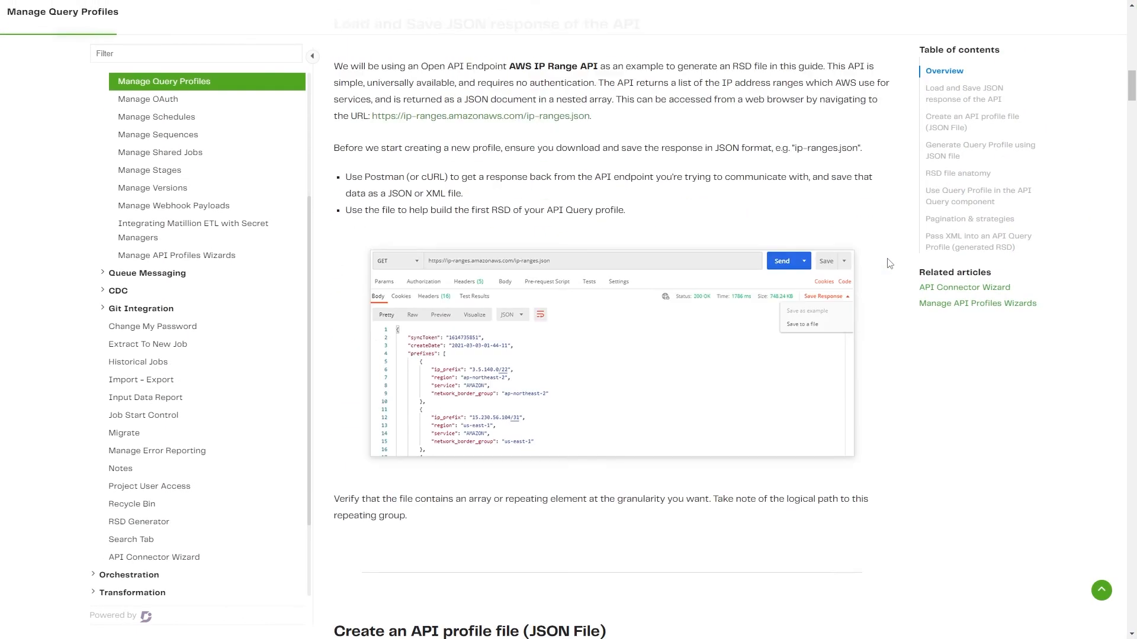
scroll(888, 262, down, 12)
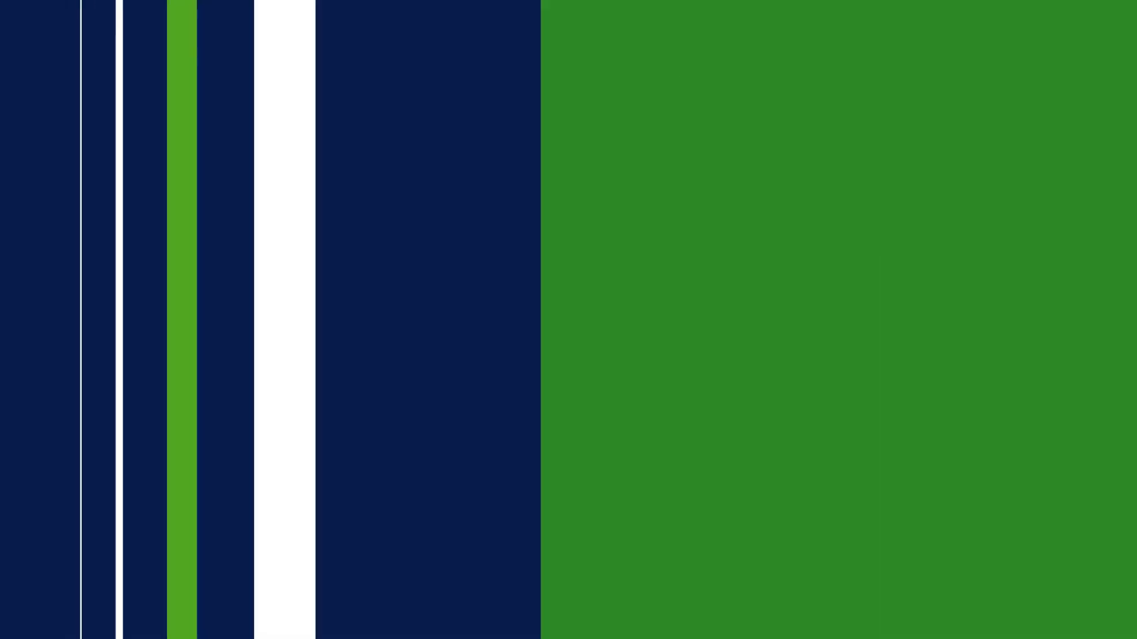